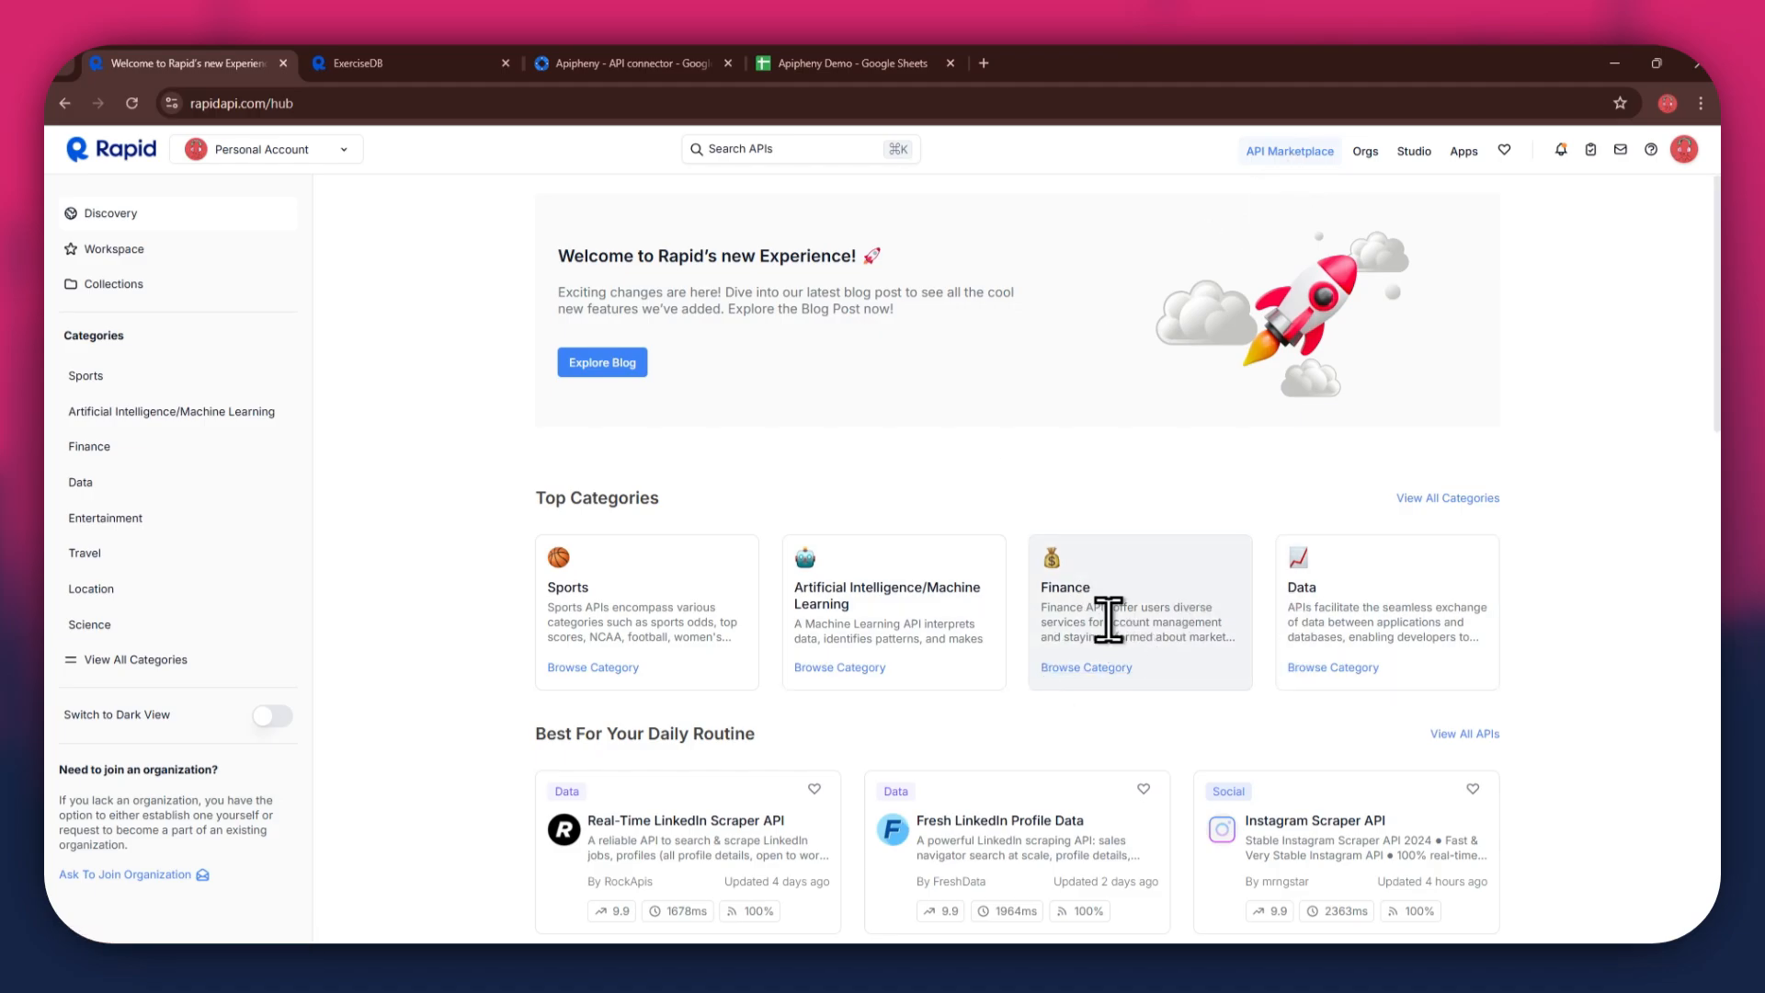
- Search the API marketplace for health and fitness APIs
scroll(1109, 619, "down", 4)
scroll(1108, 618, "down", 1)
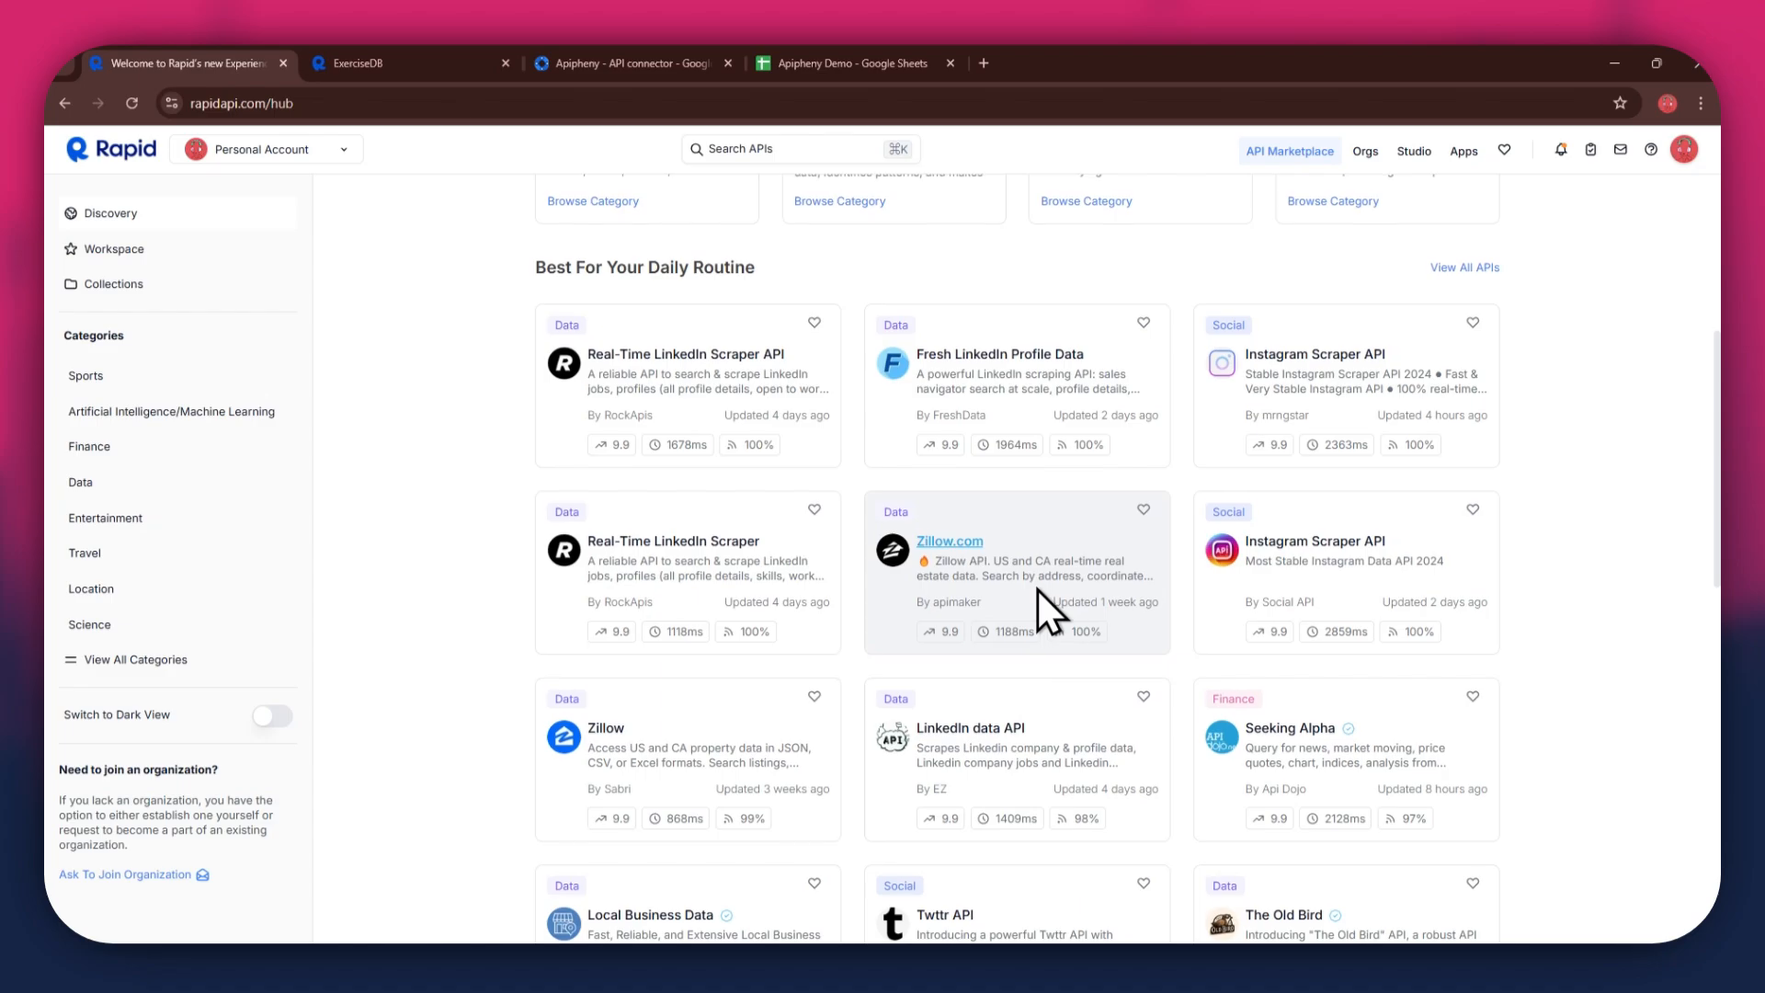
scroll(1039, 590, "up", 5)
left_click(742, 149)
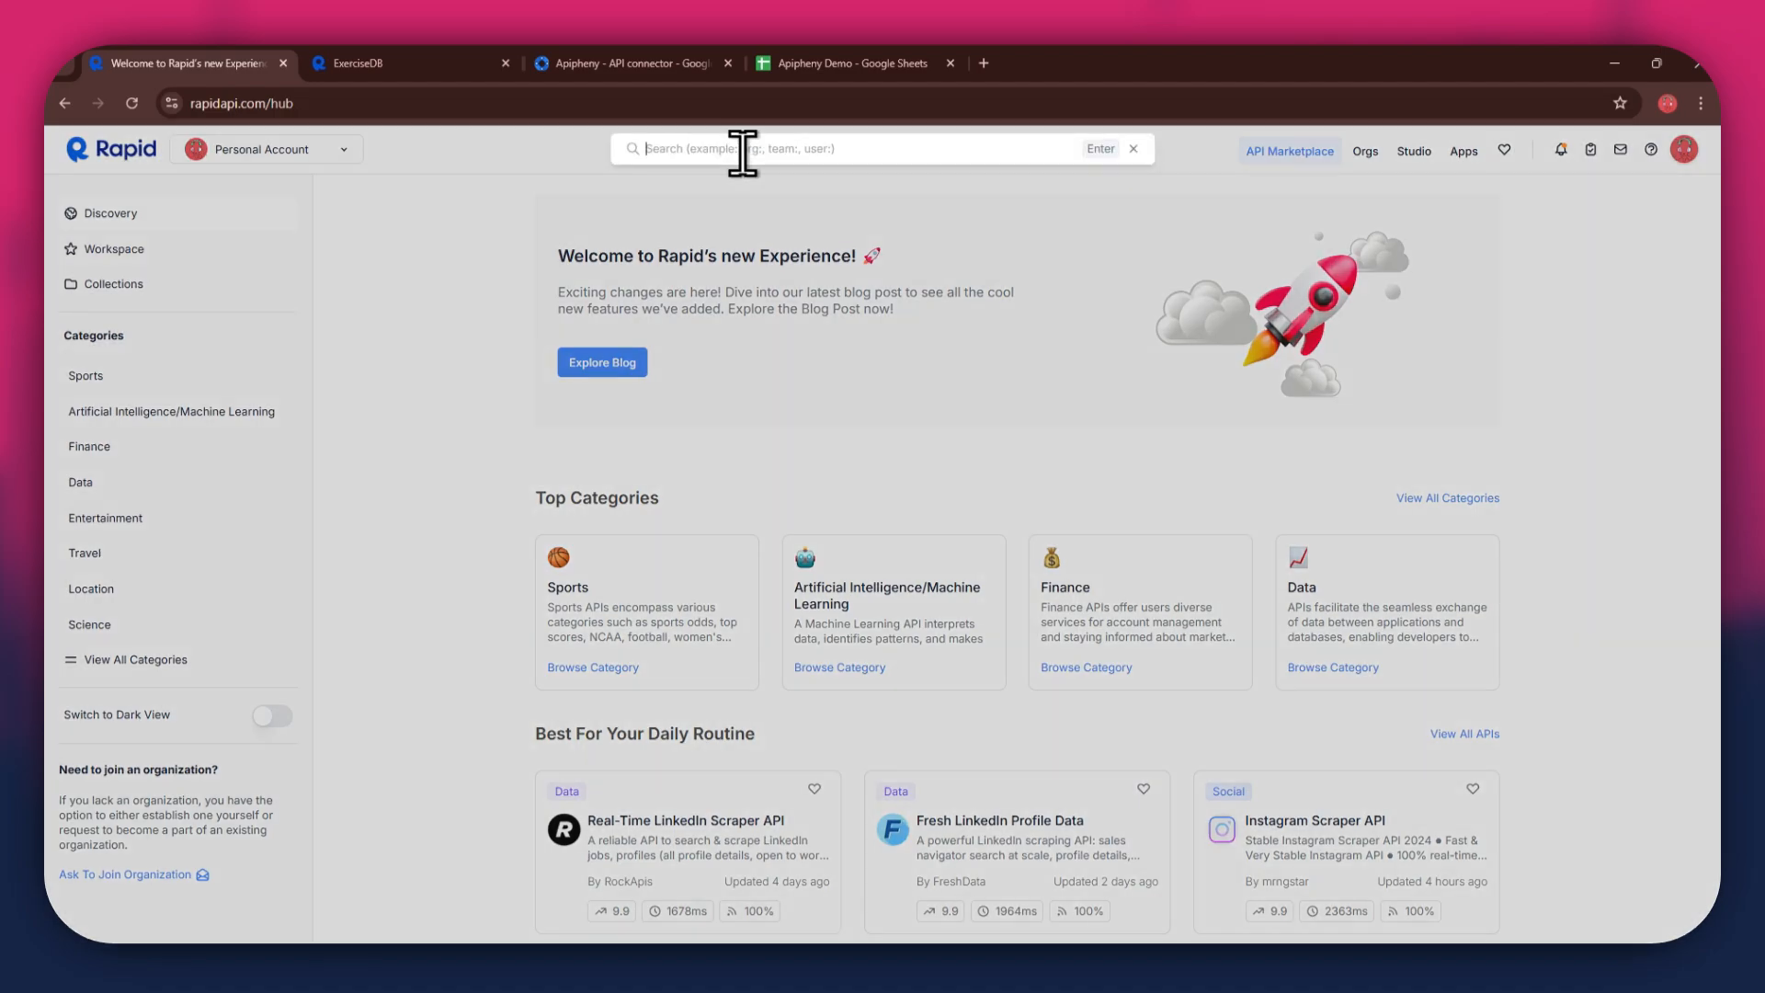
type("health and fitness")
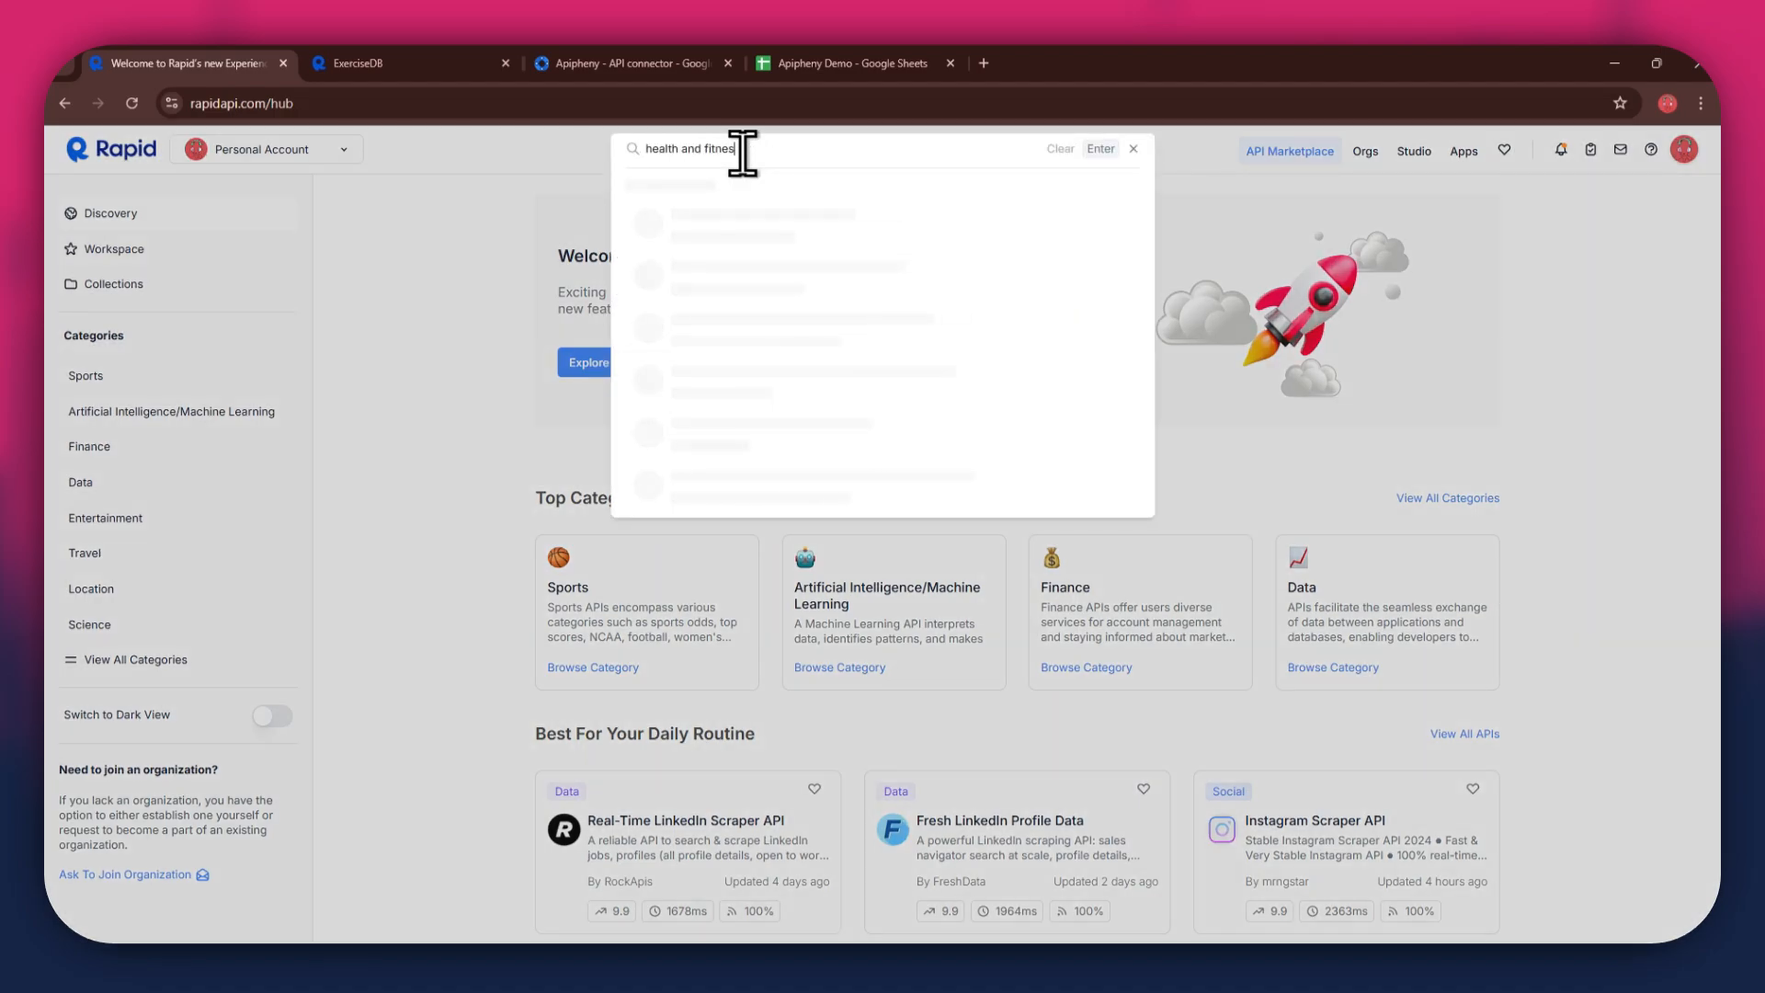
key("Return")
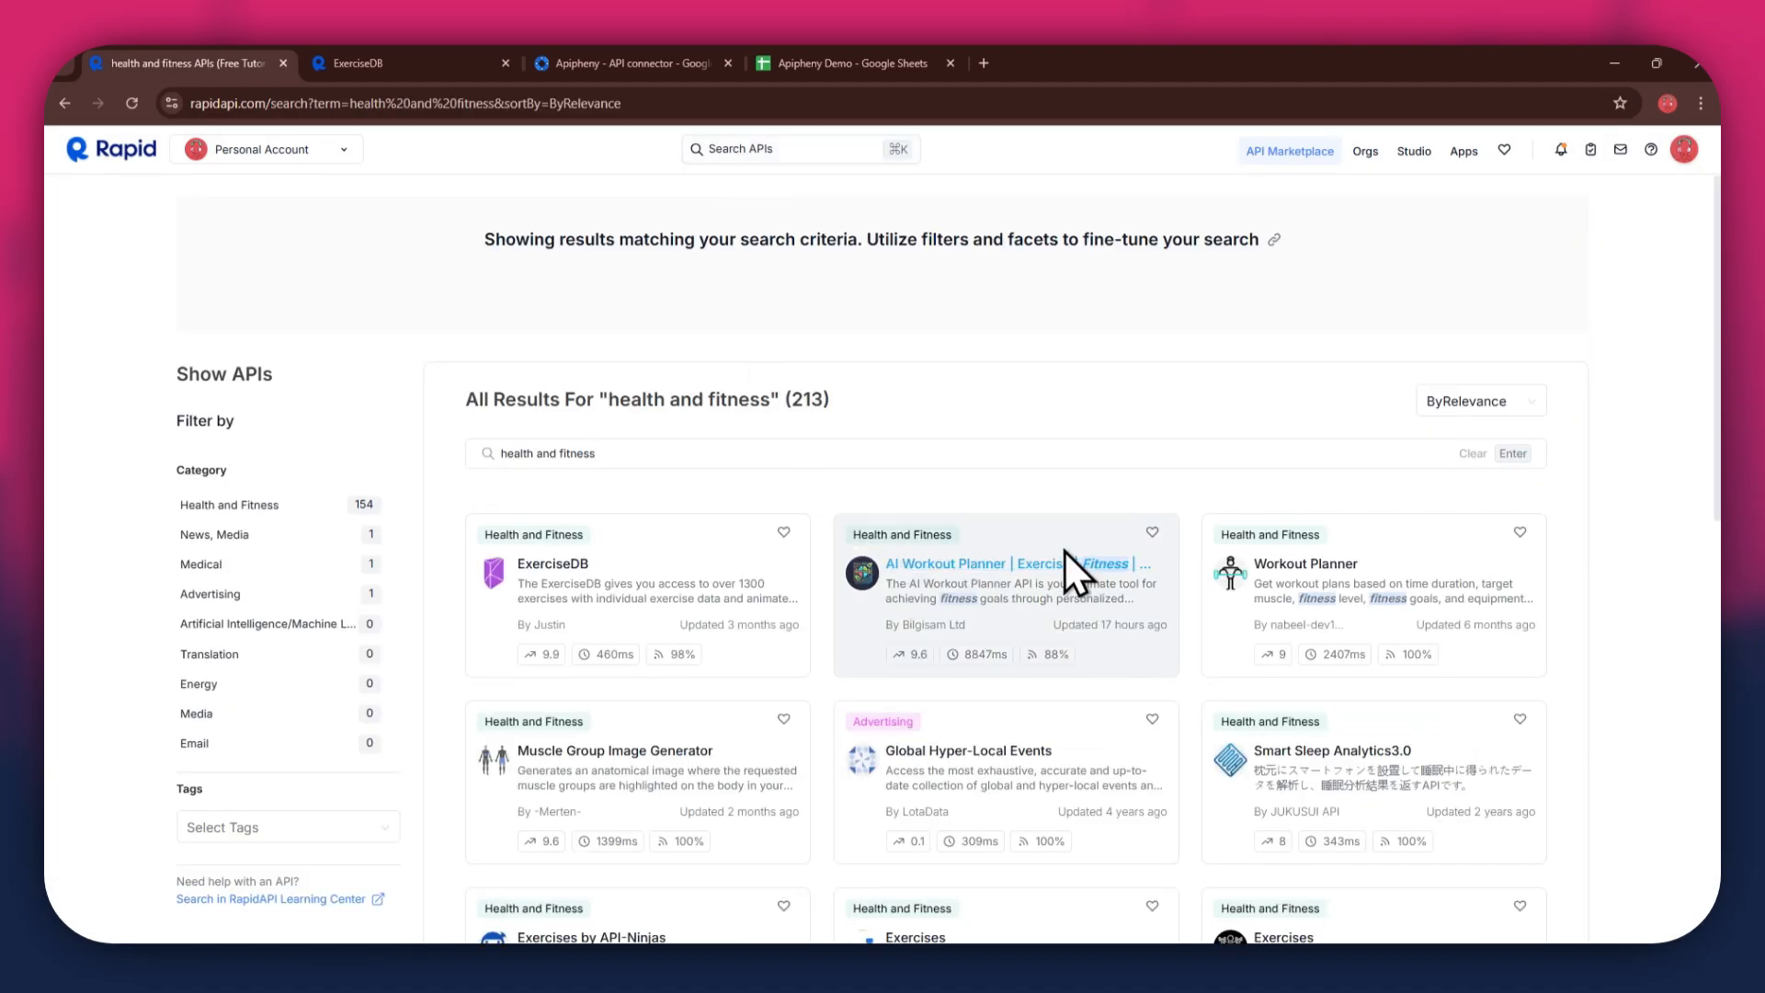
- Open the ExerciseDB API and subscribe to its free Basic plan
scroll(1030, 579, "down", 1)
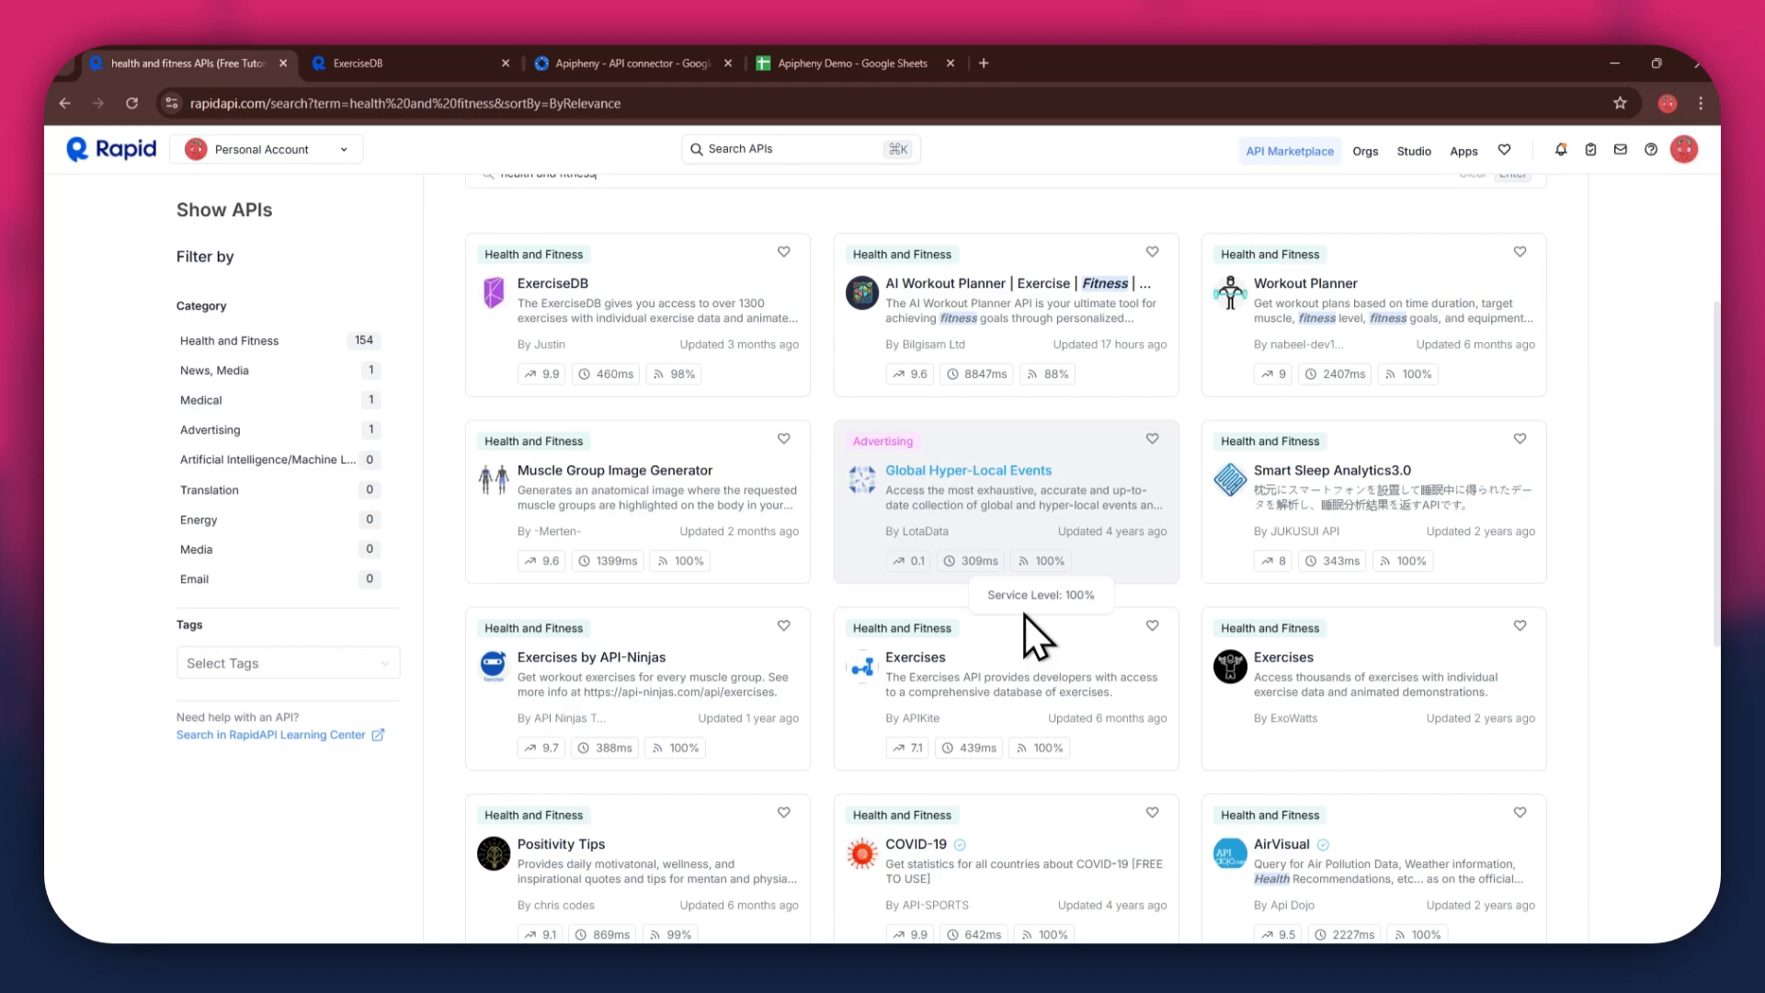
left_click(385, 70)
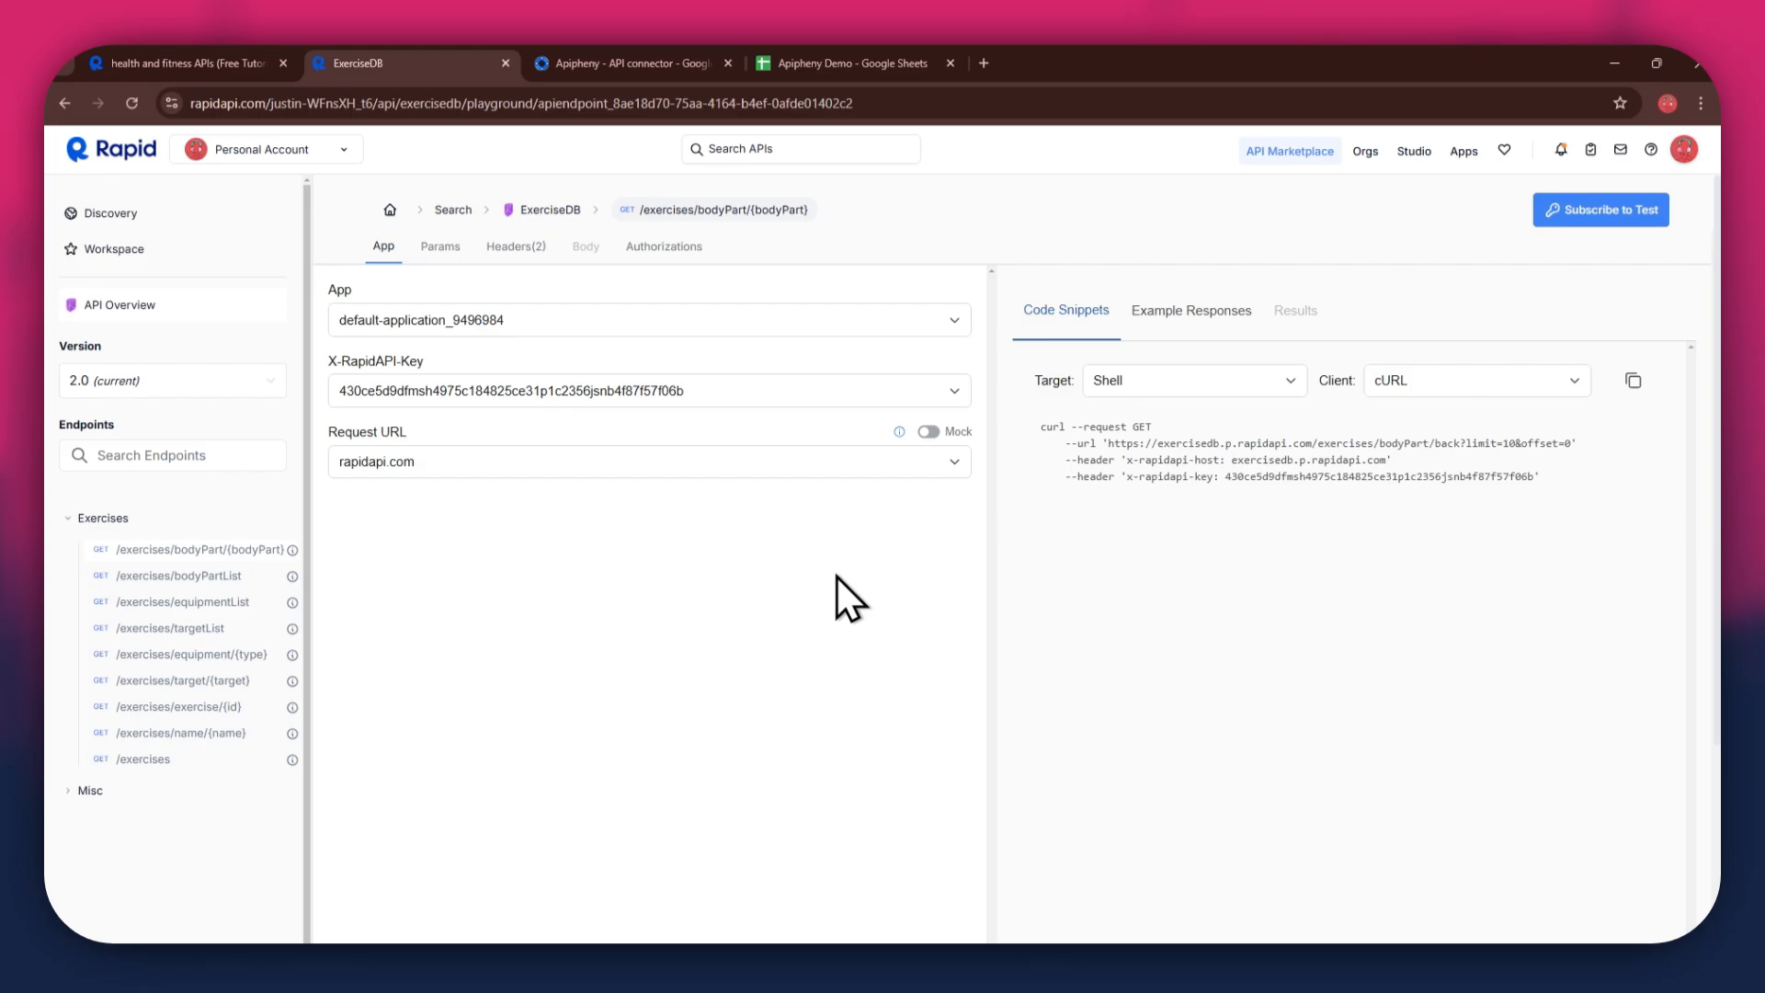
left_click(1599, 210)
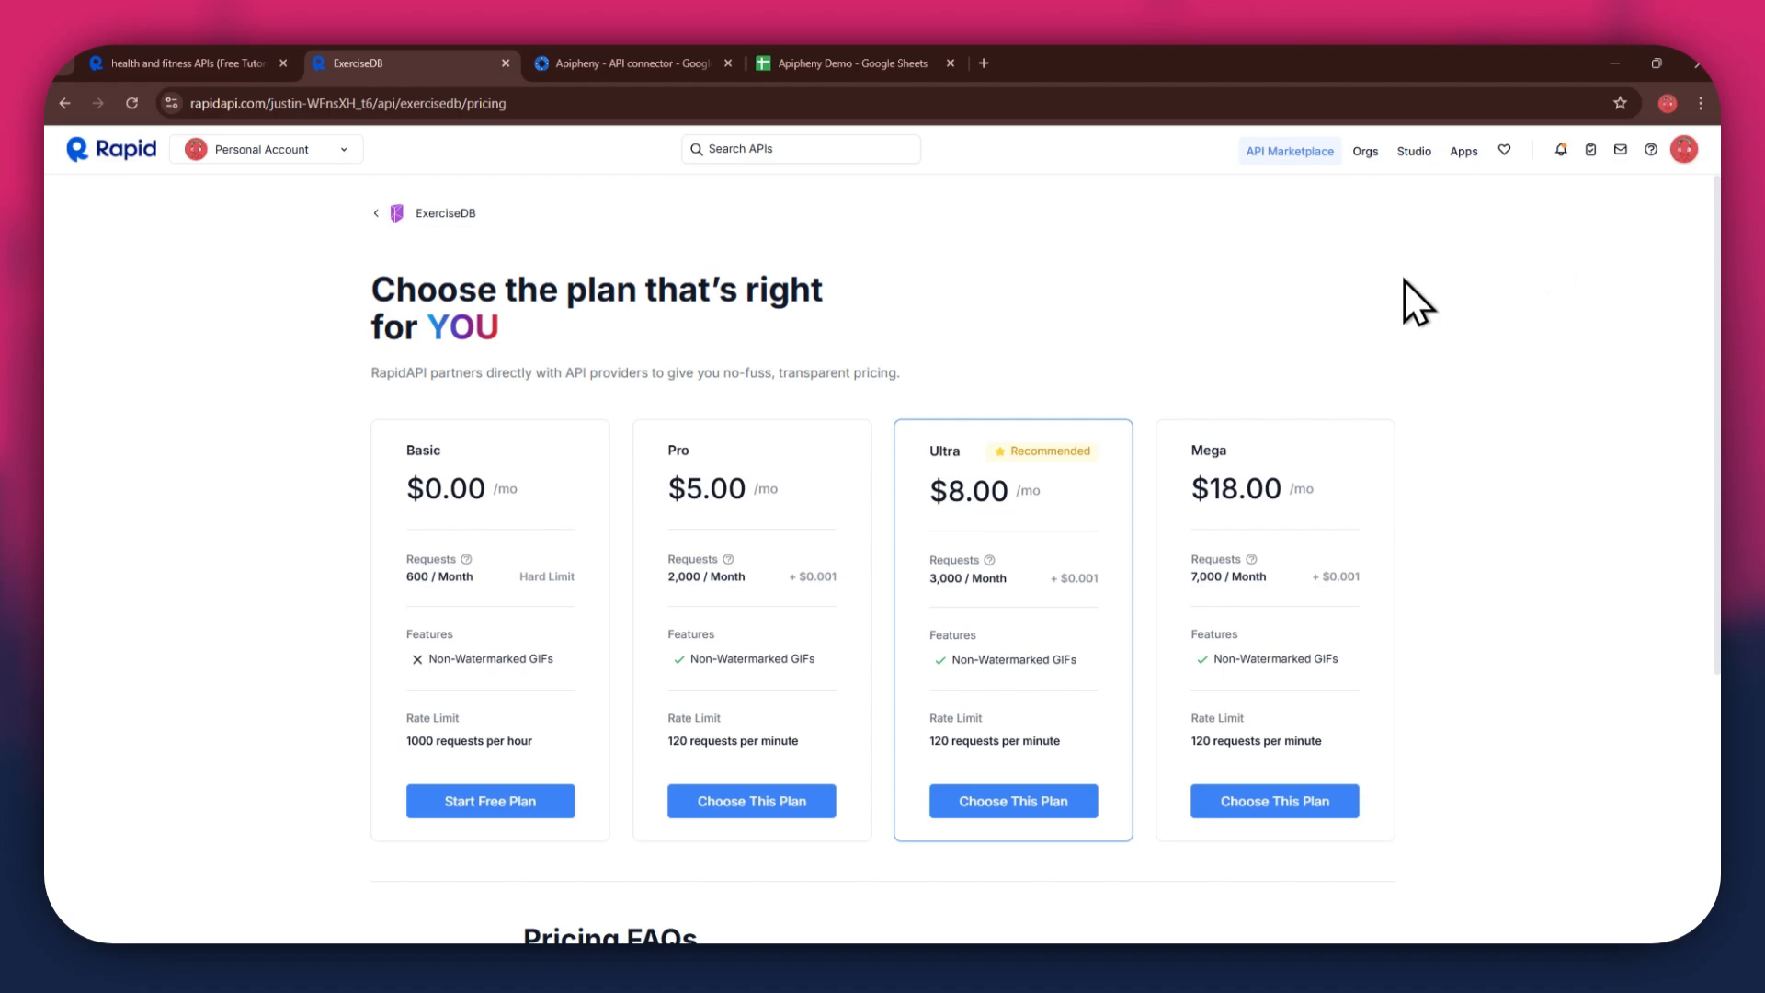
left_click_drag(395, 443, 430, 445)
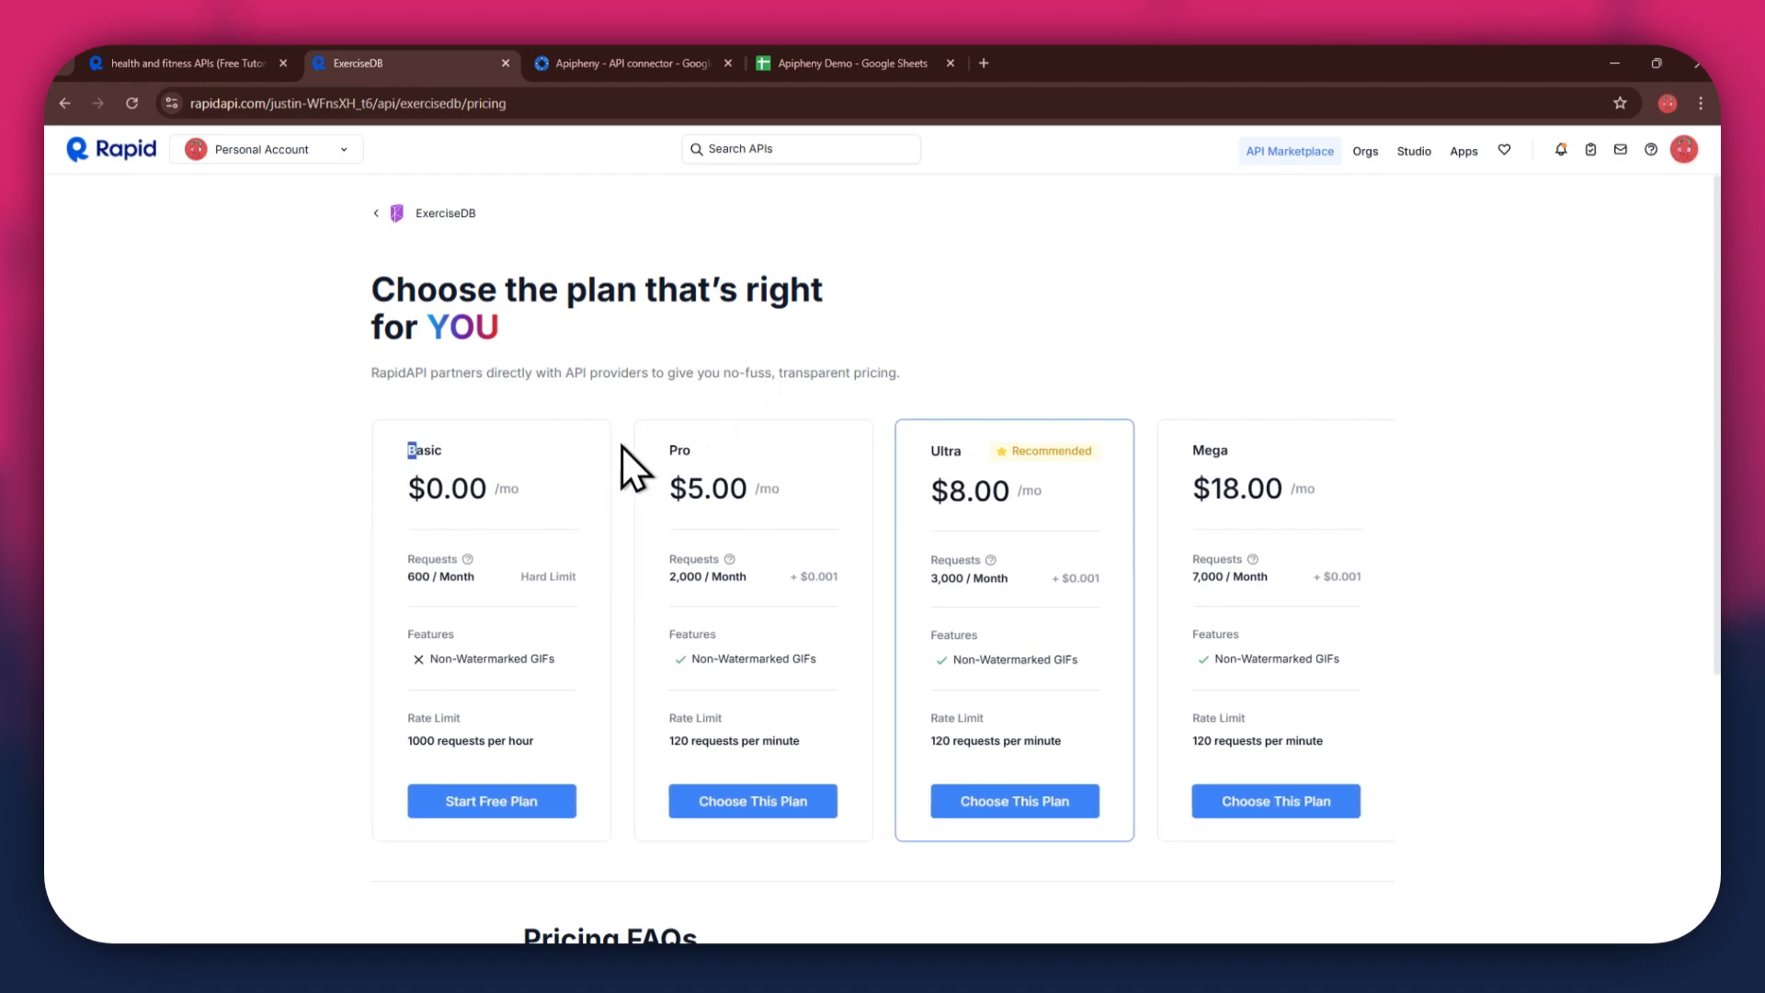
left_click_drag(678, 450, 741, 451)
left_click_drag(949, 451, 1020, 453)
left_click_drag(1189, 461, 1259, 461)
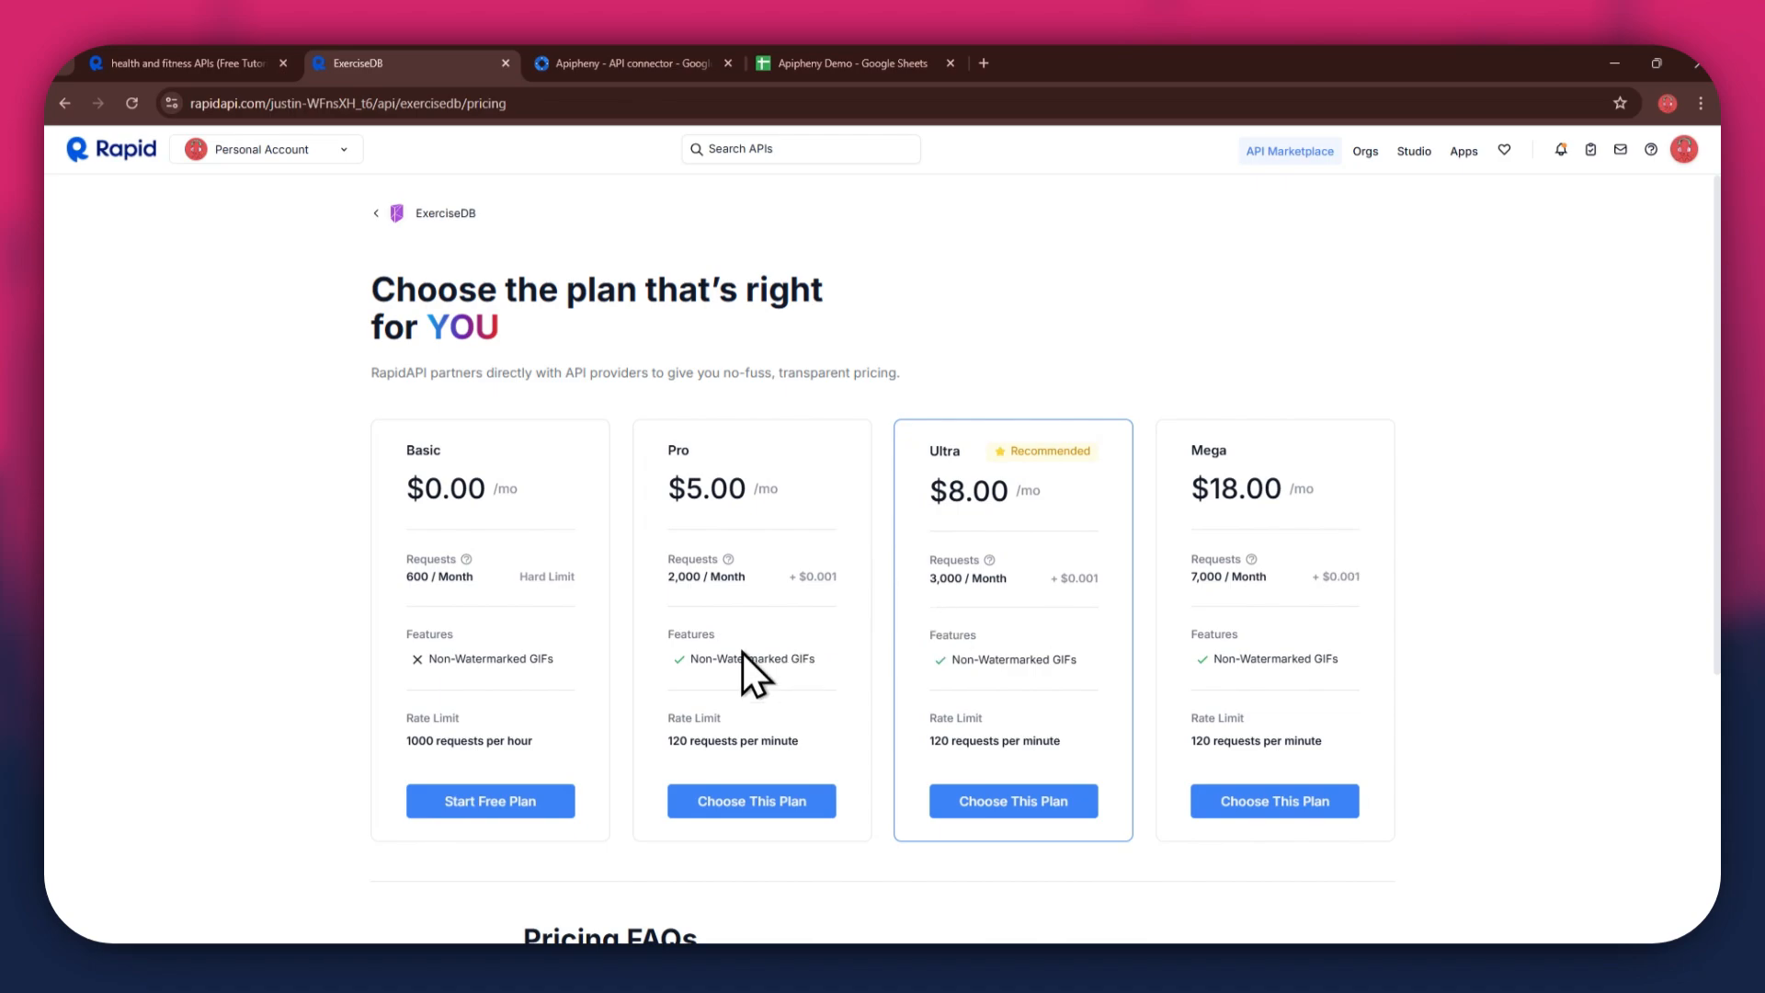
left_click(507, 801)
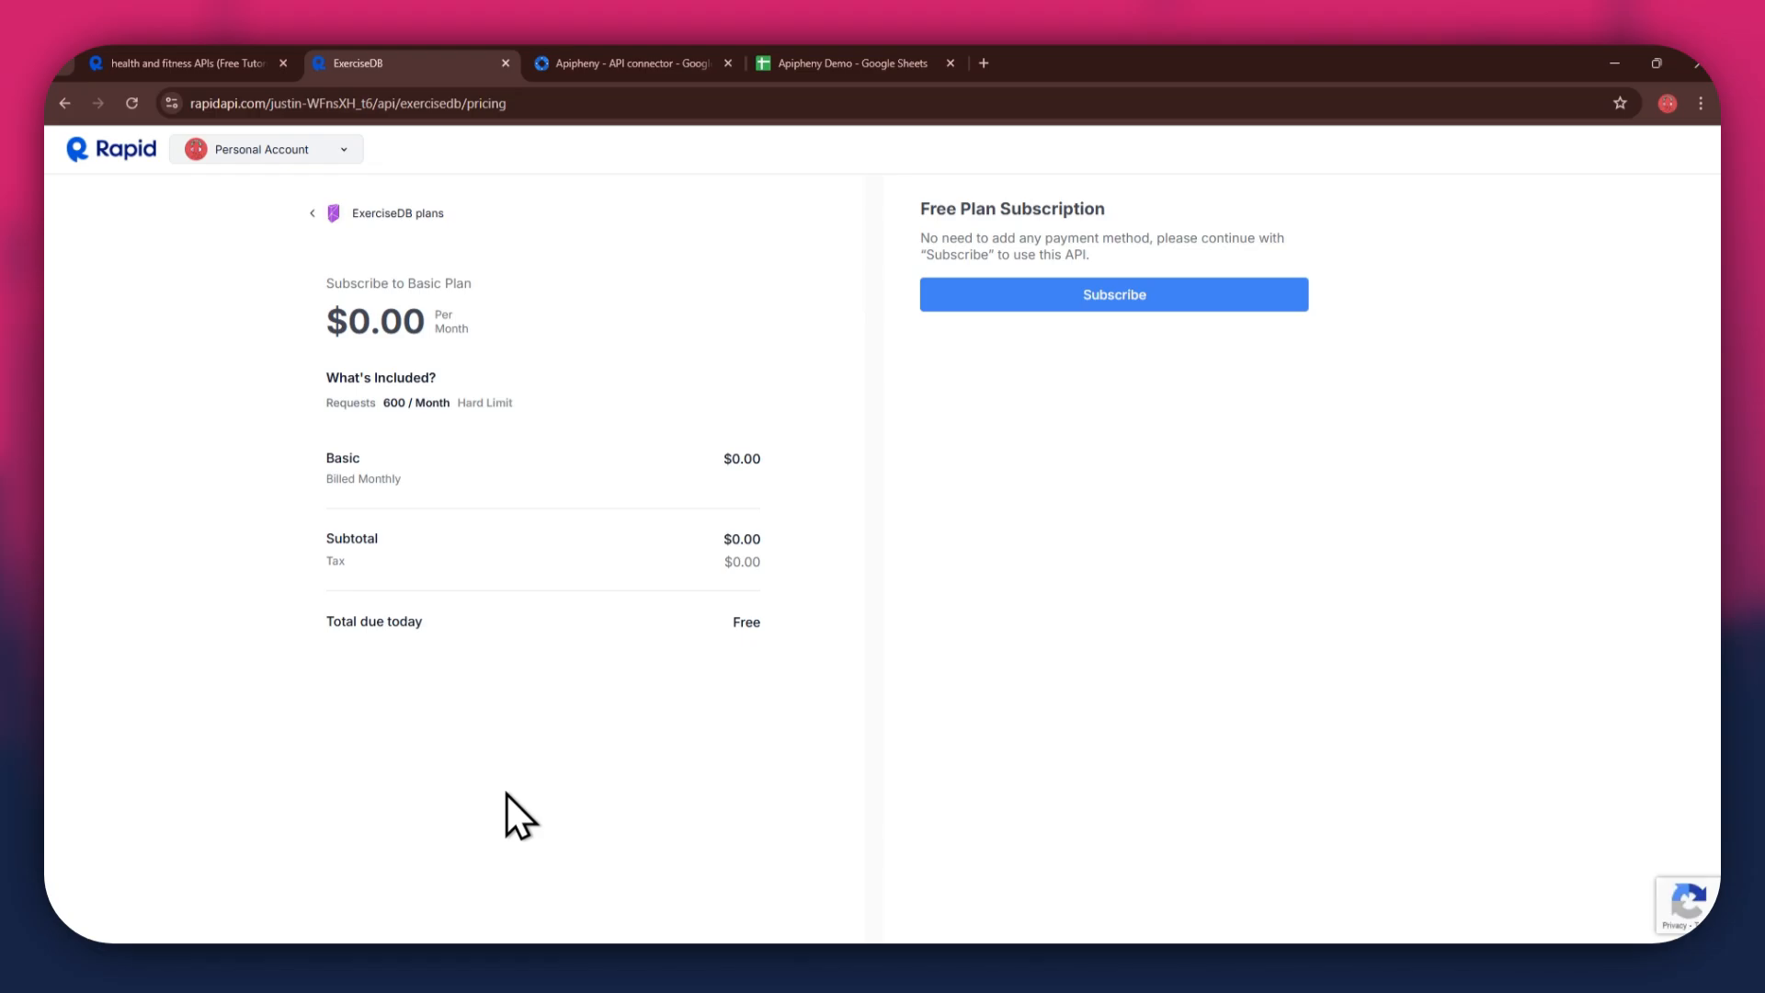
left_click(1049, 307)
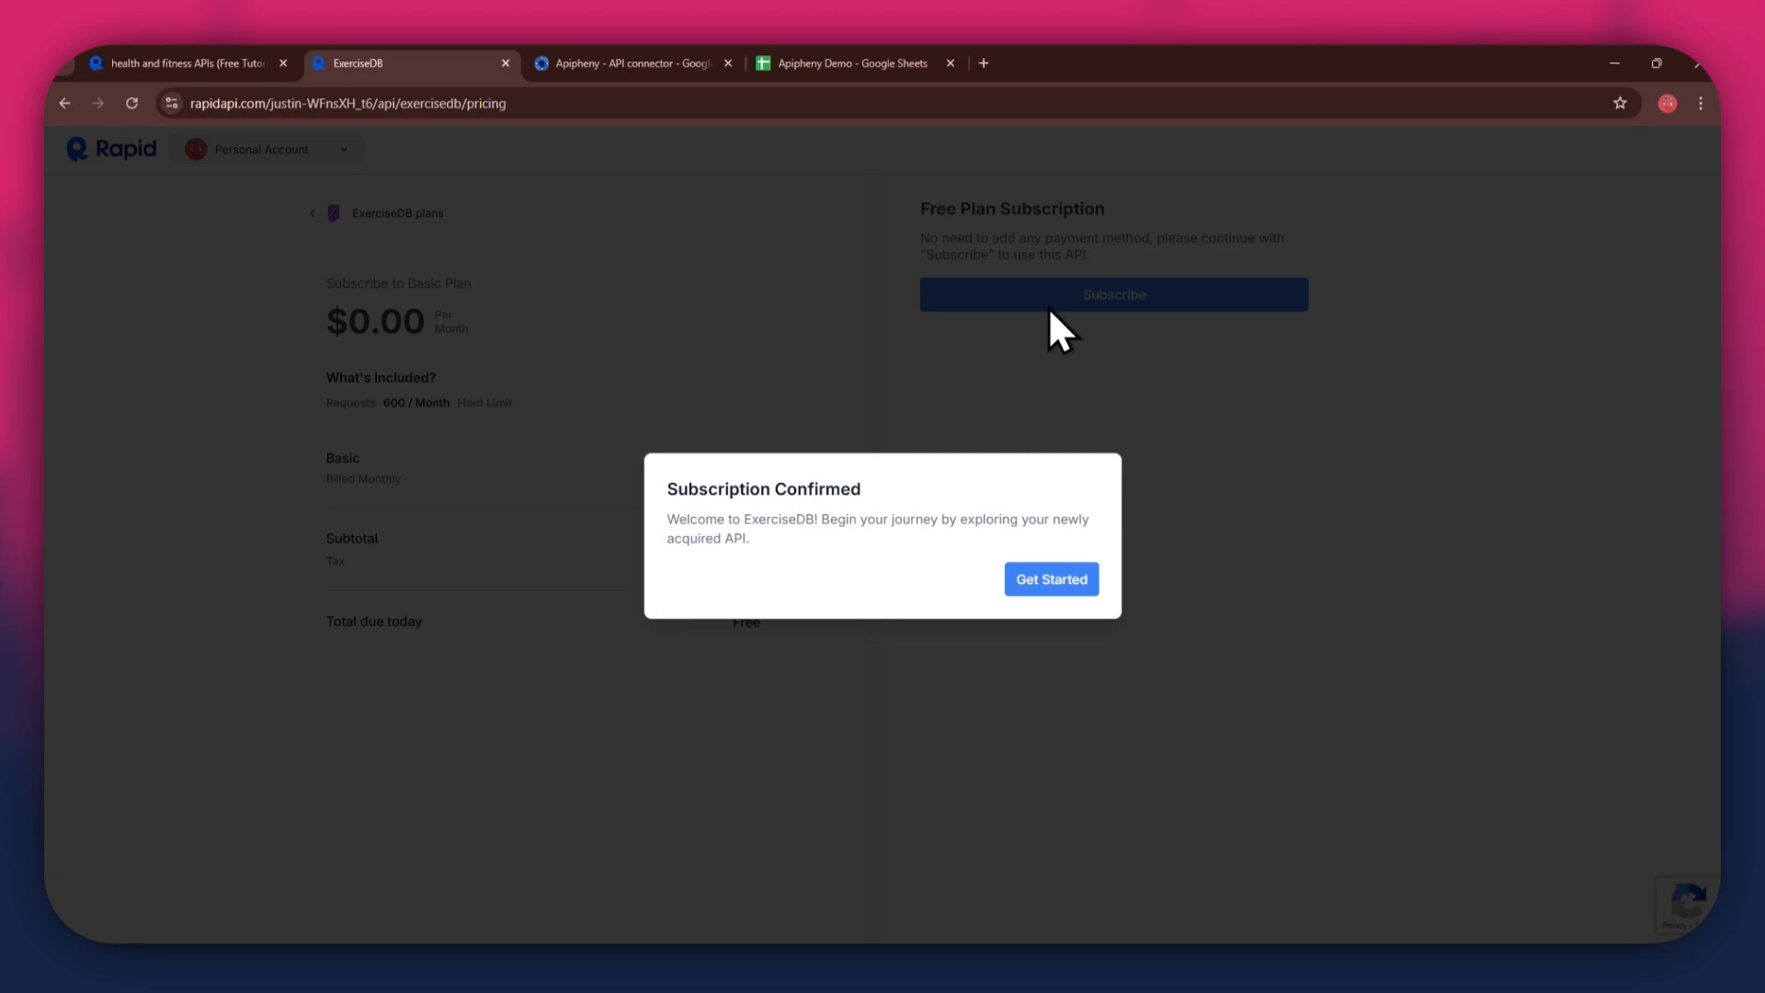
left_click(1057, 577)
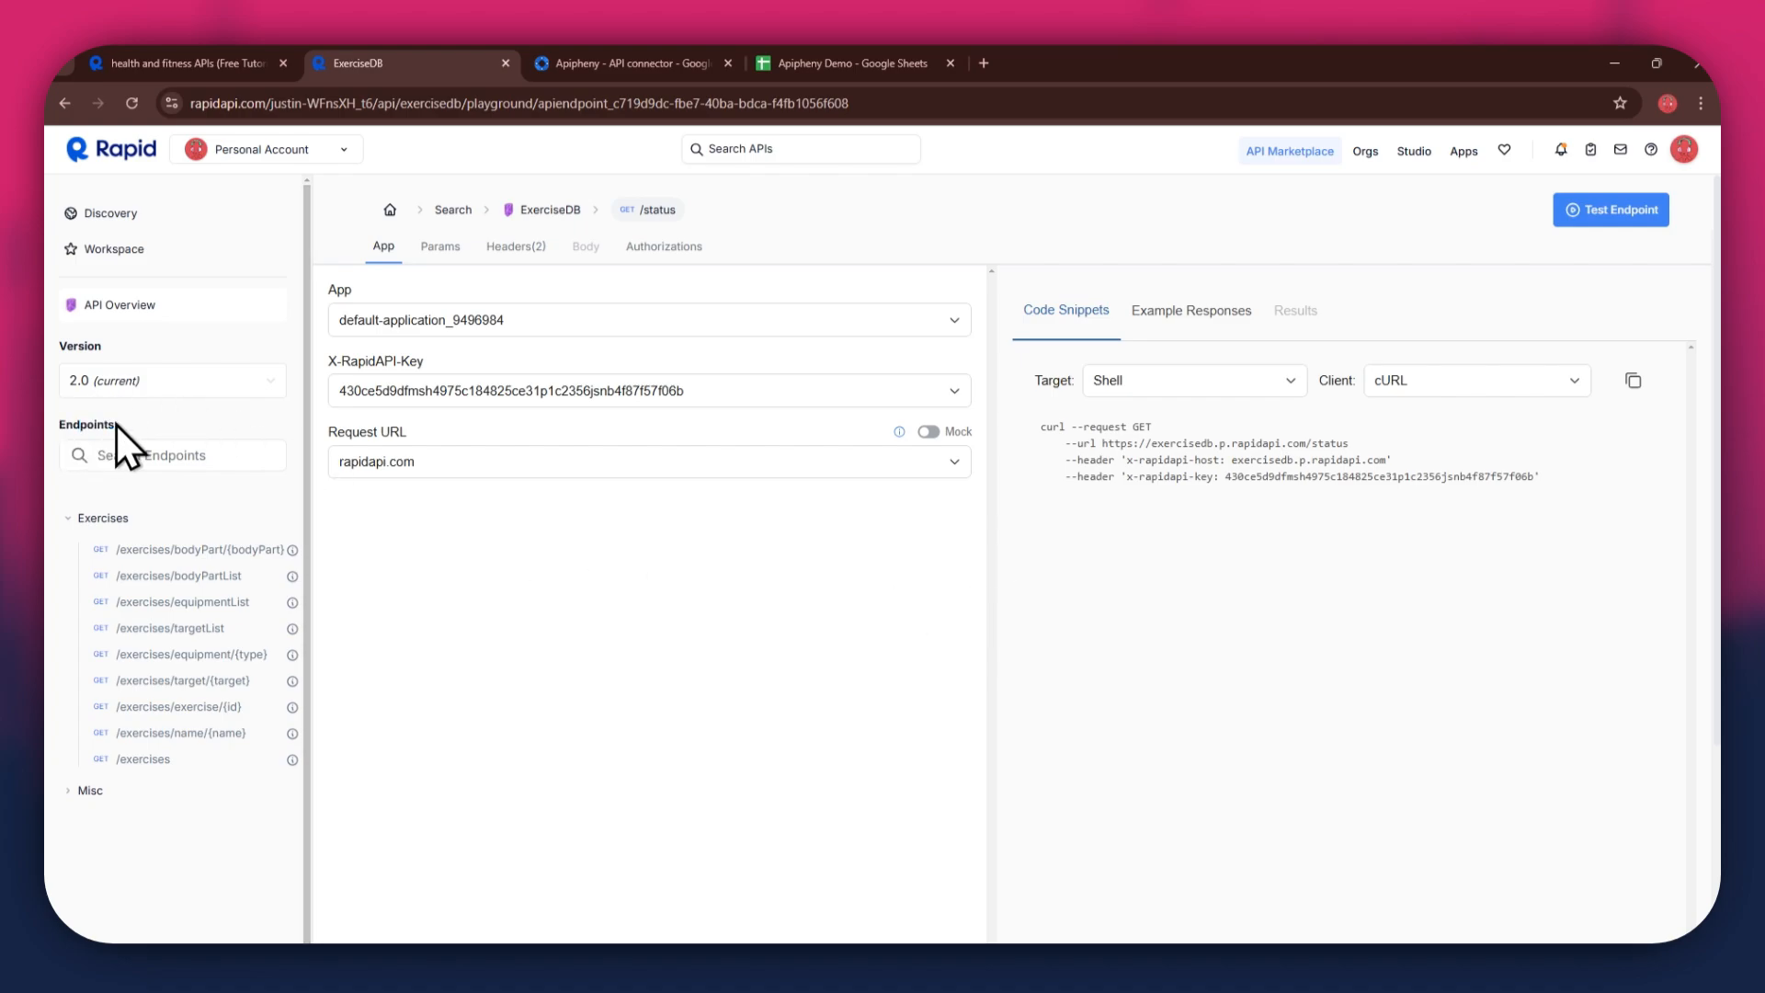
- Select the /exercises/bodyPart/{bodyPart} endpoint and set the code snippet to Shell with the cURL client
left_click(213, 574)
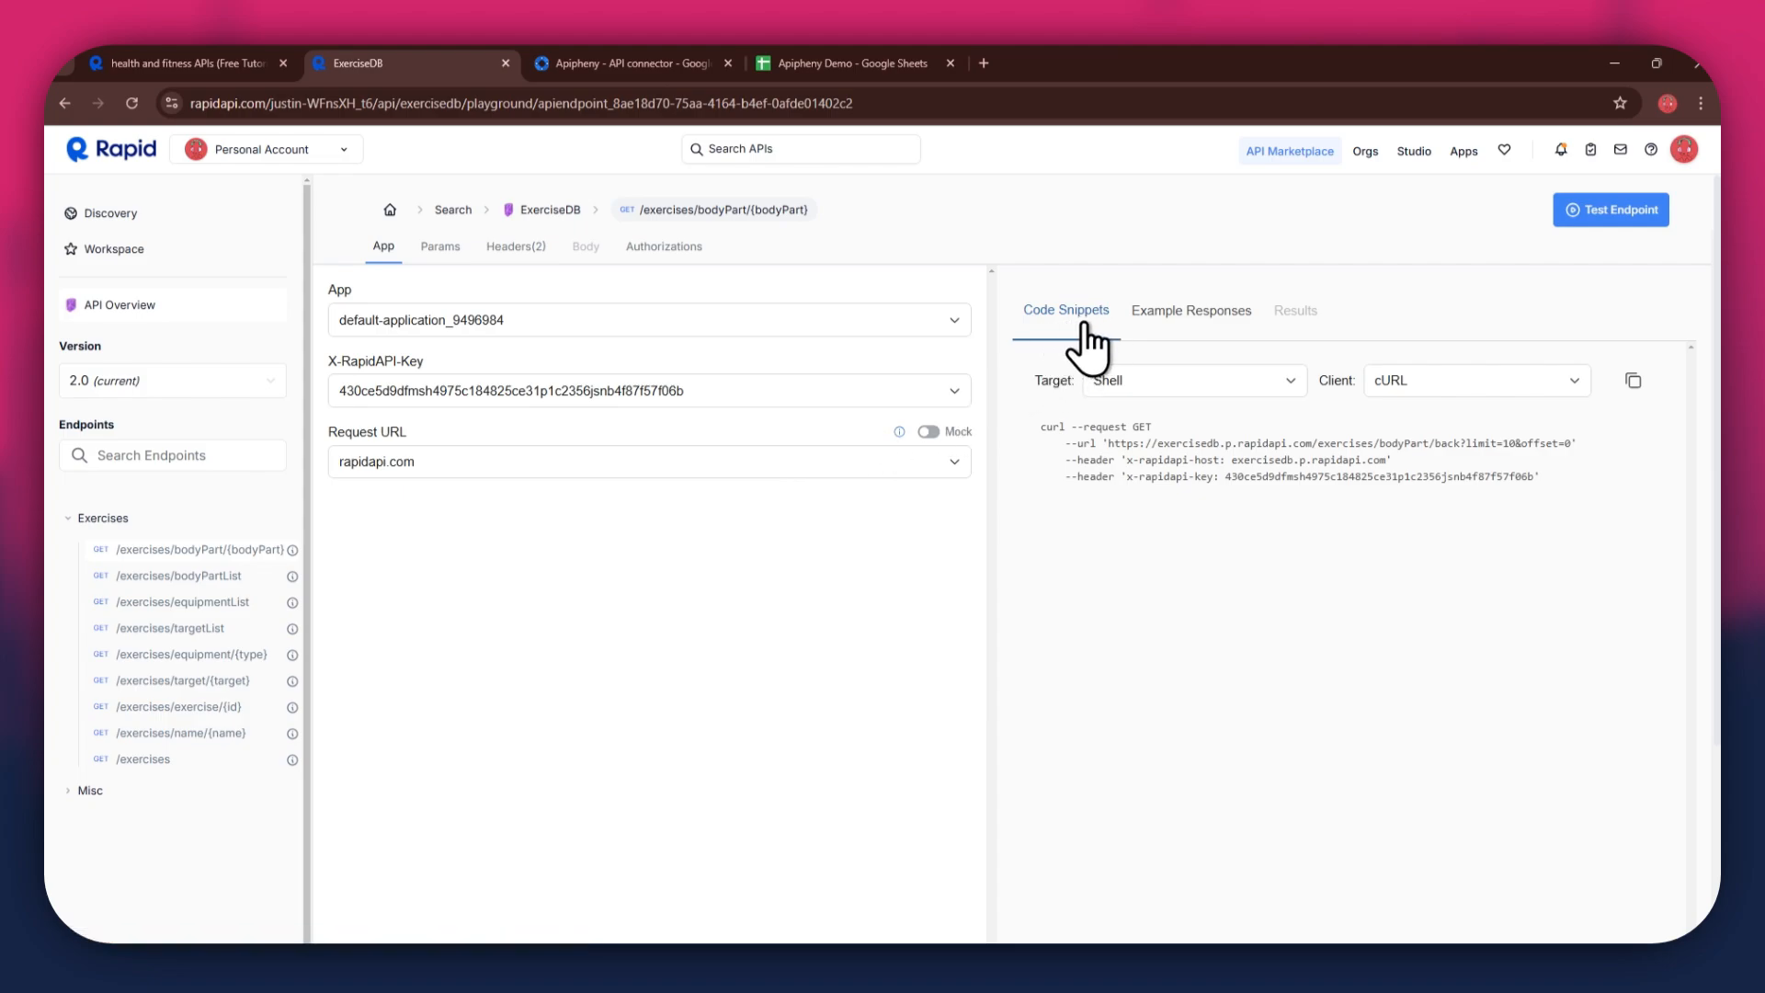
left_click(1146, 393)
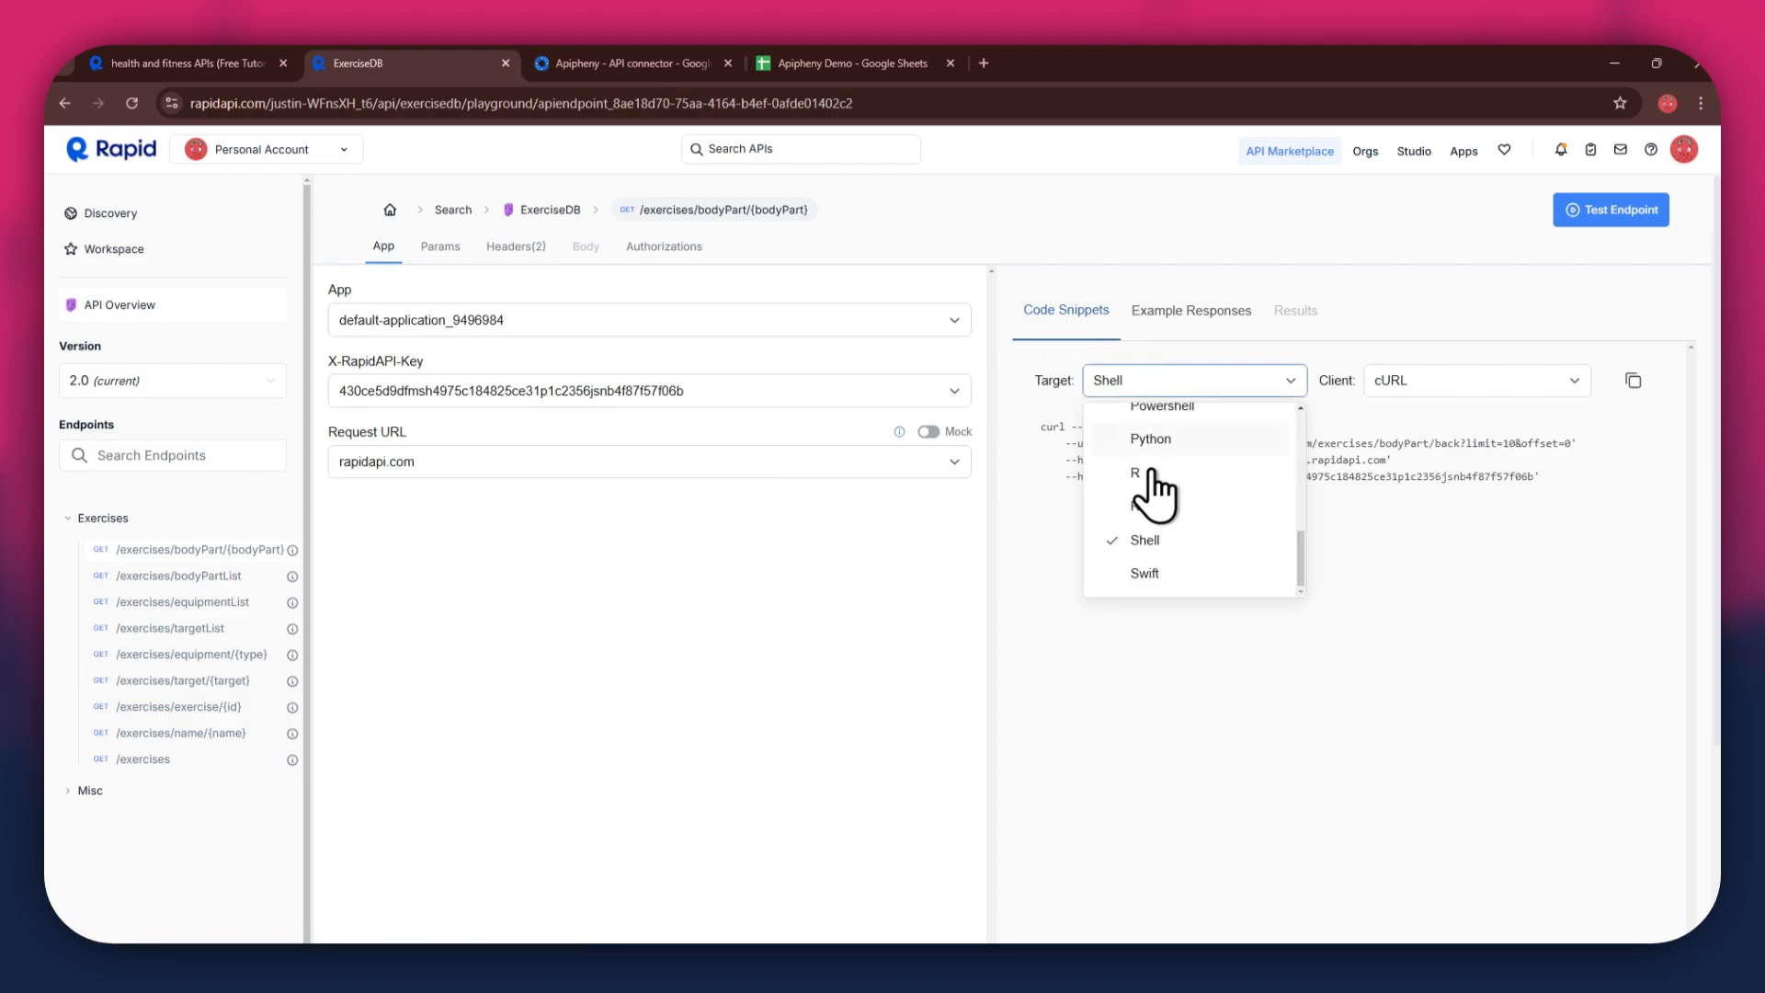
left_click(1146, 564)
left_click(1452, 384)
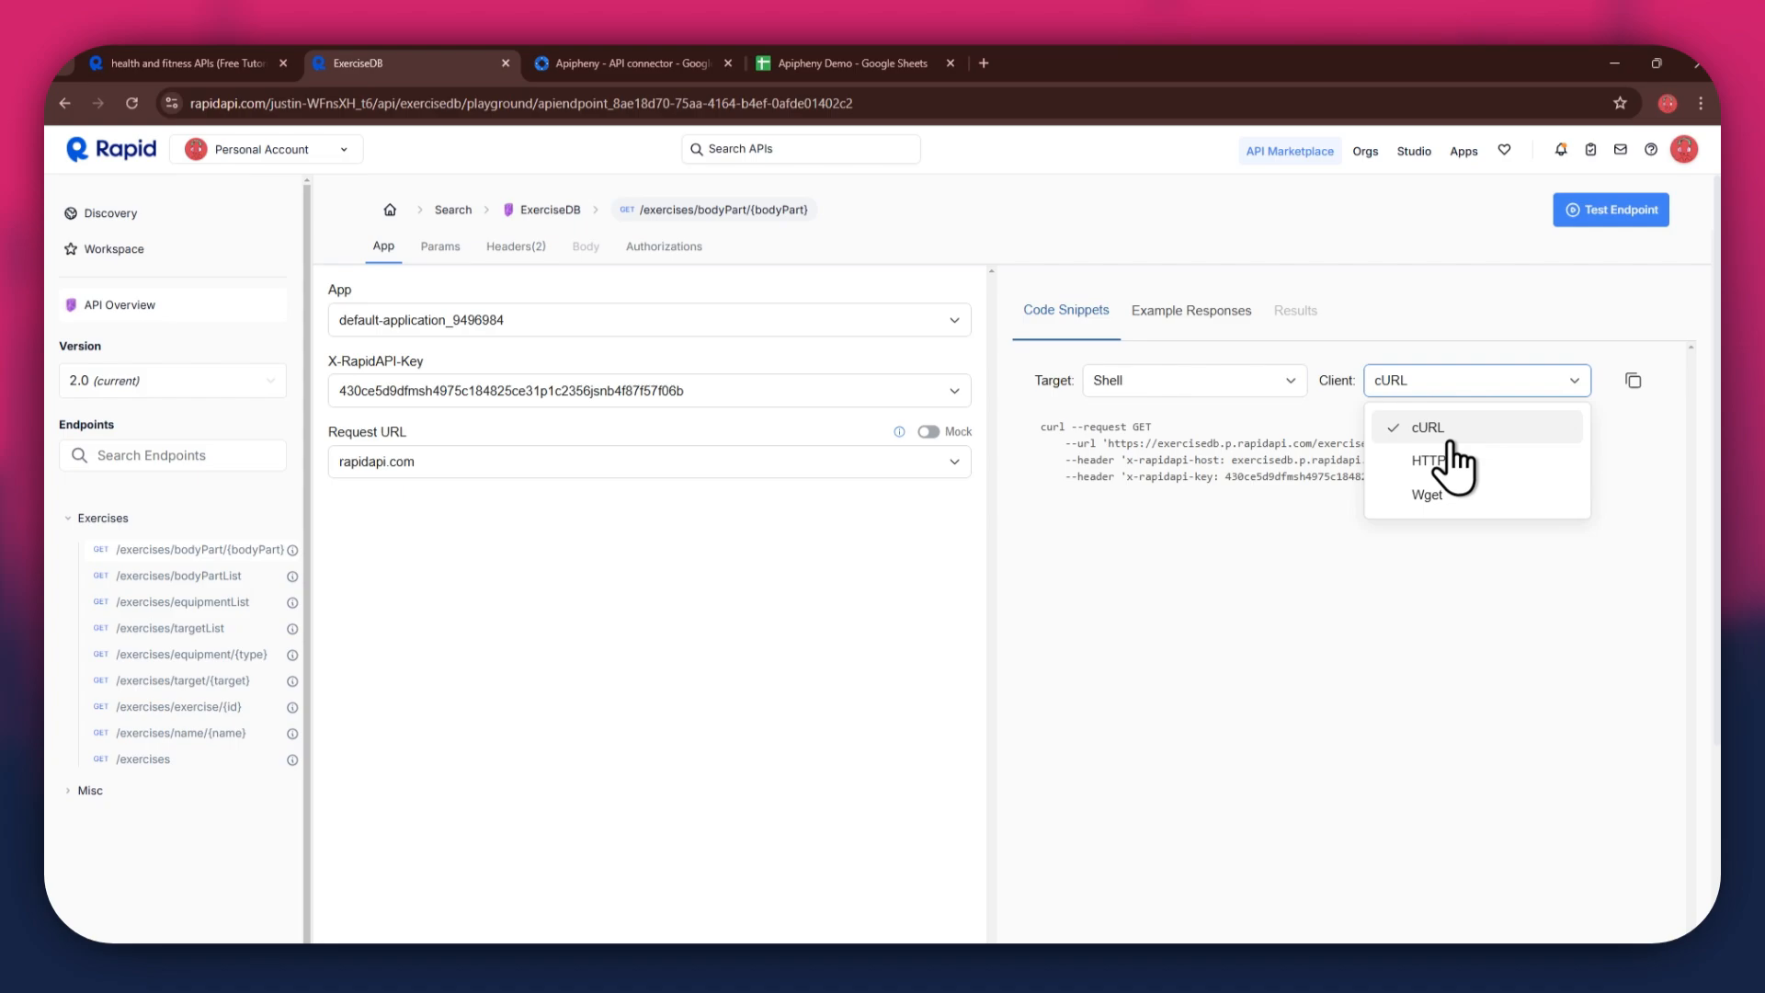
left_click(1450, 436)
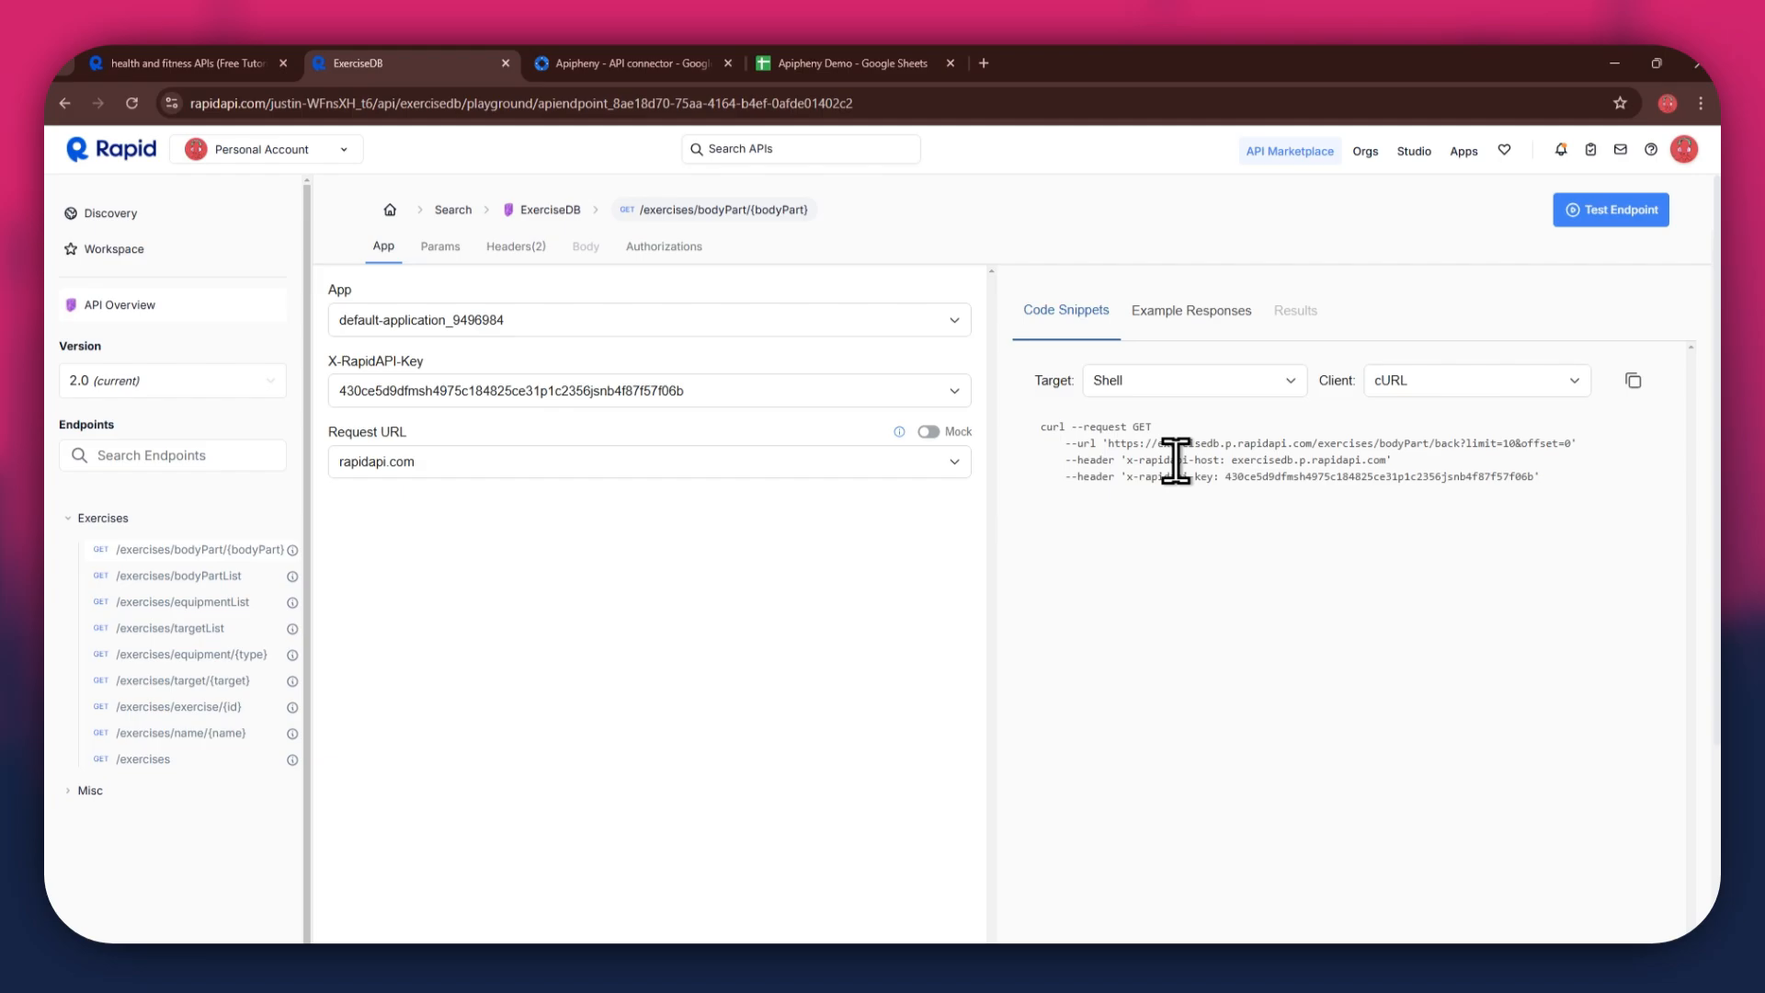
- Open the Apipheny API connector's Import API panel in the Apipheny Demo spreadsheet
left_click(594, 65)
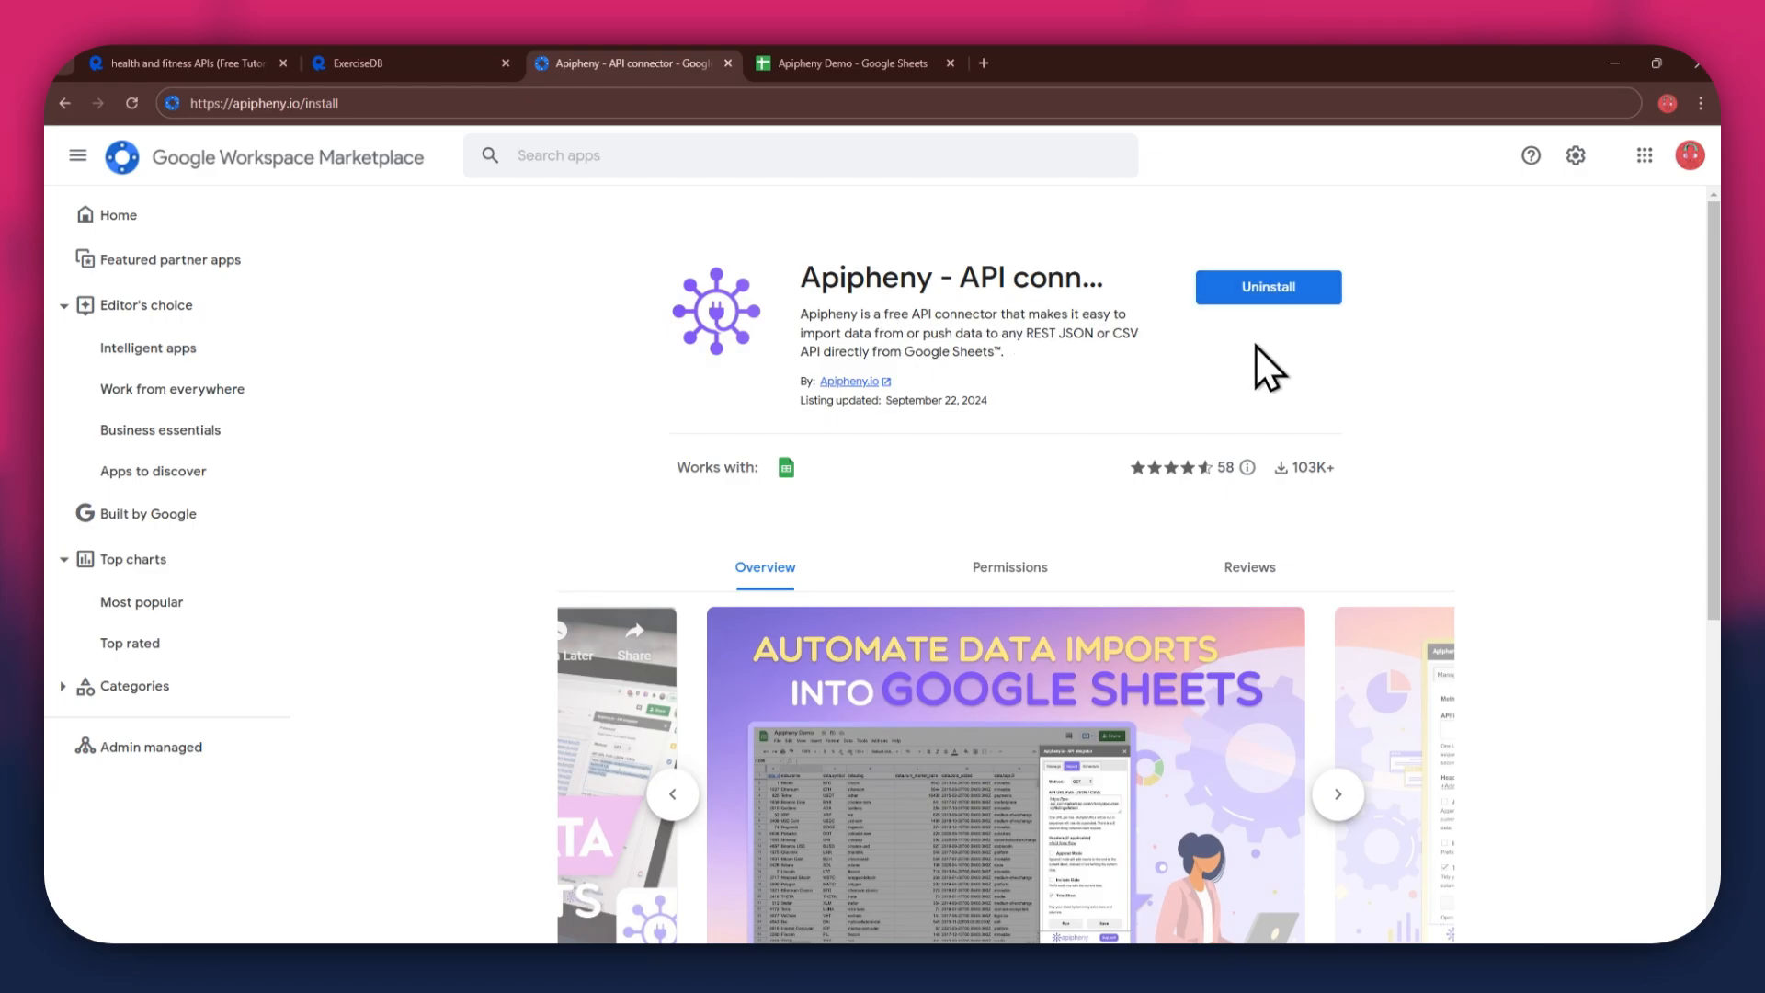
left_click(781, 65)
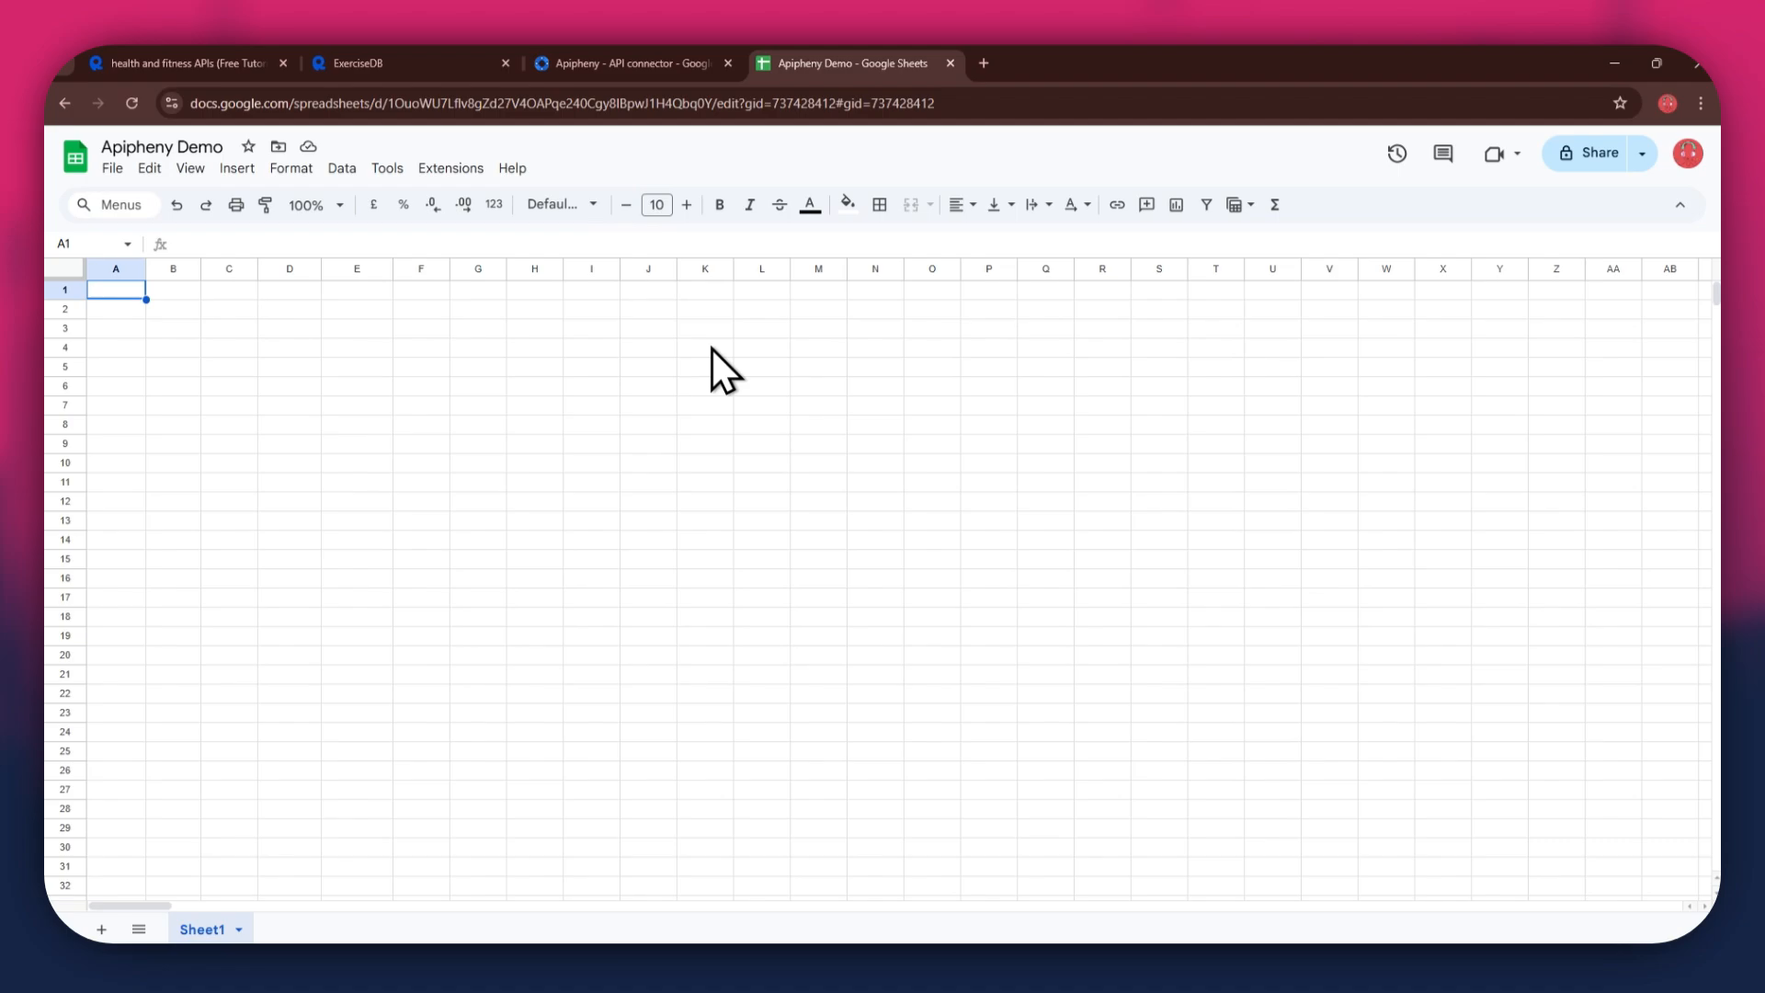
left_click(451, 168)
mouse_move(652, 387)
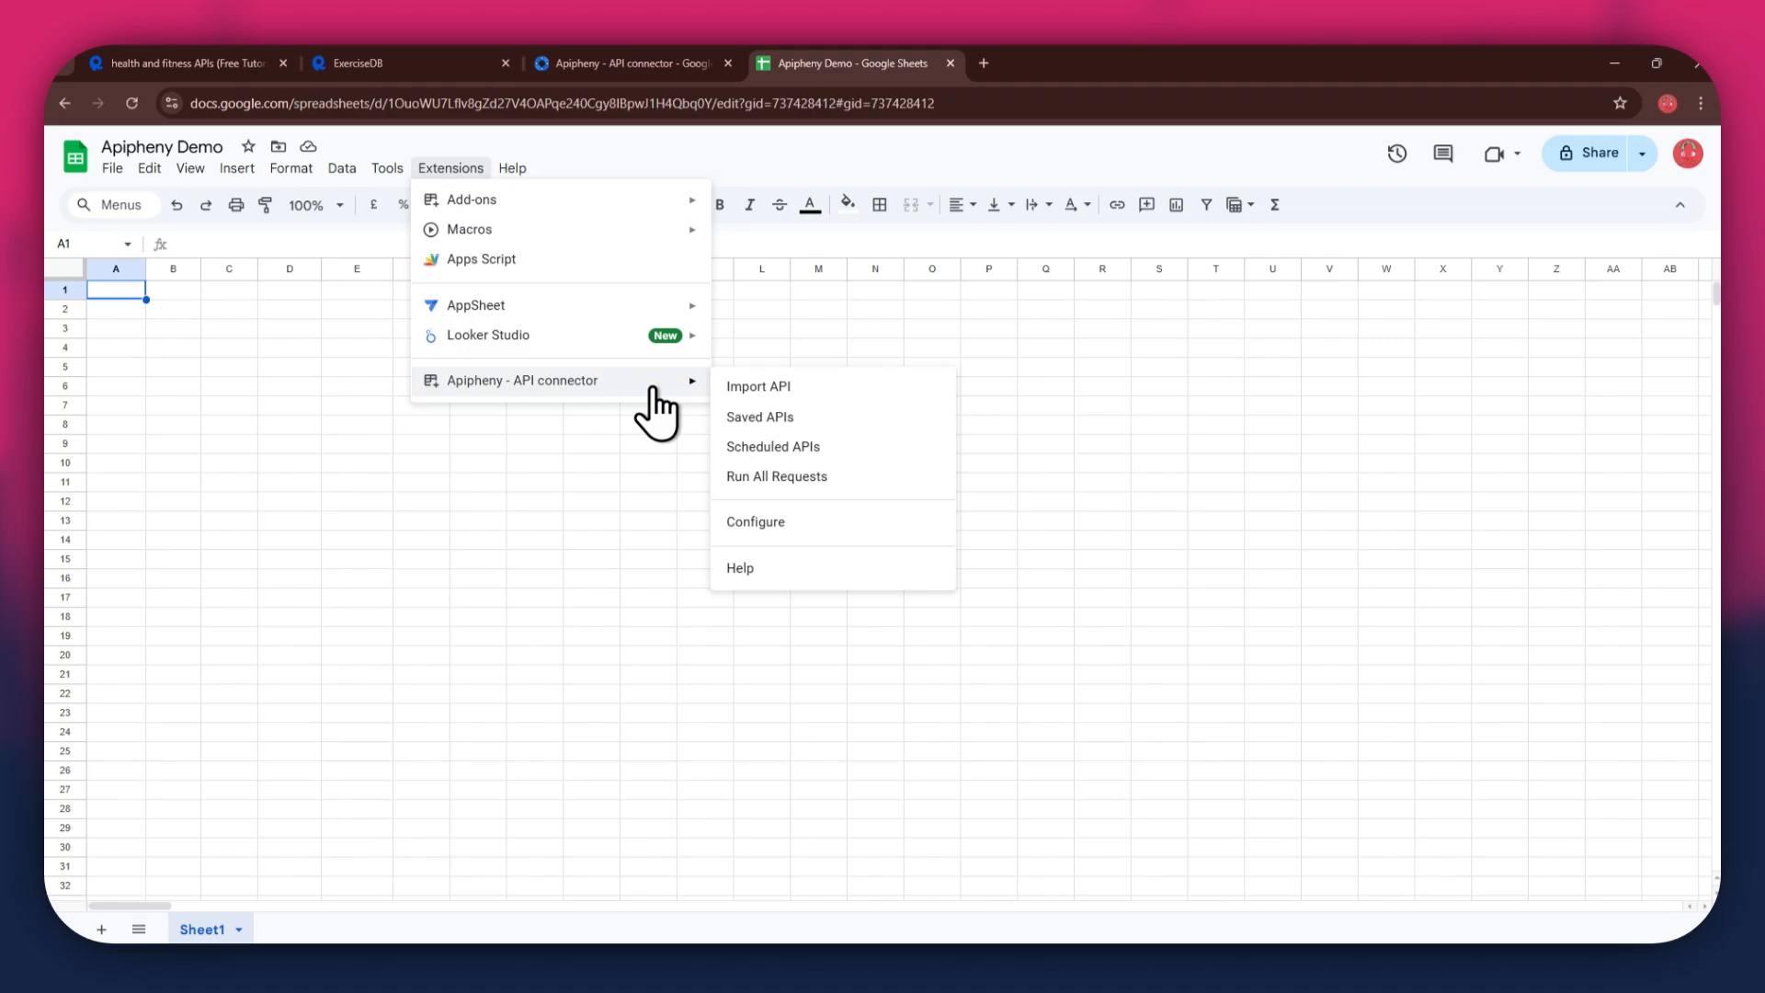
left_click(838, 390)
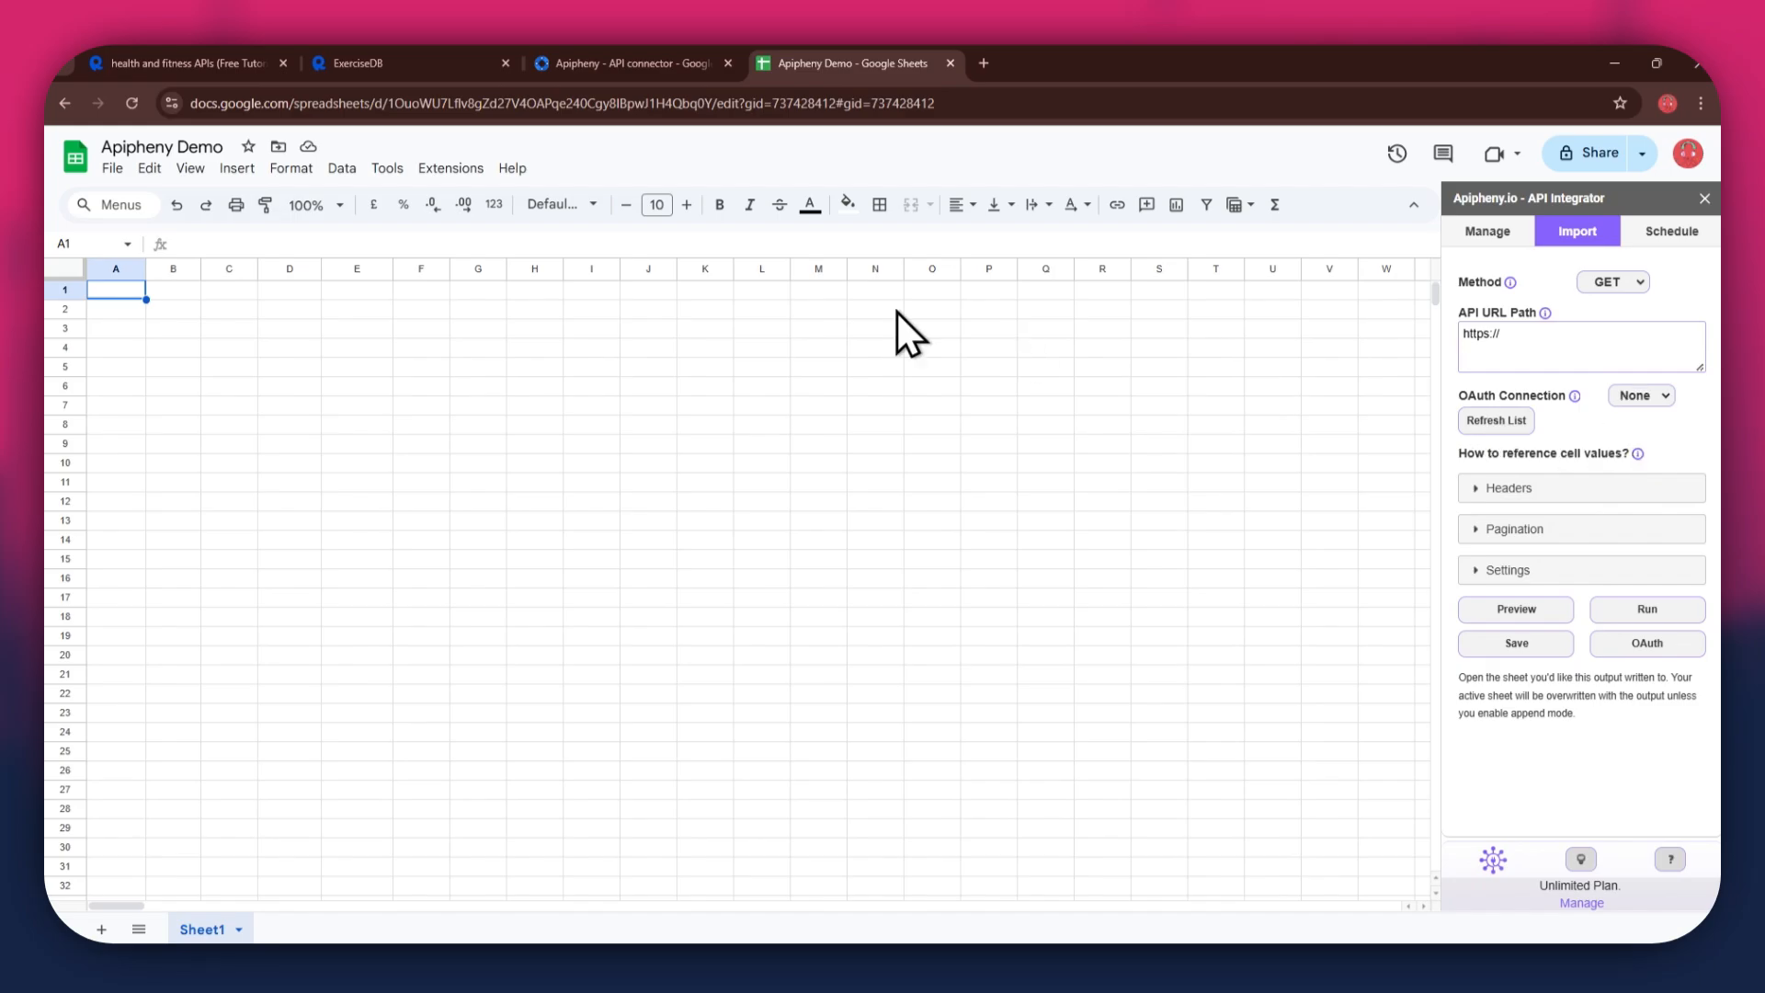
- Copy the request URL from the cURL snippet into Apipheny's API URL Path field, replacing its contents
left_click(391, 77)
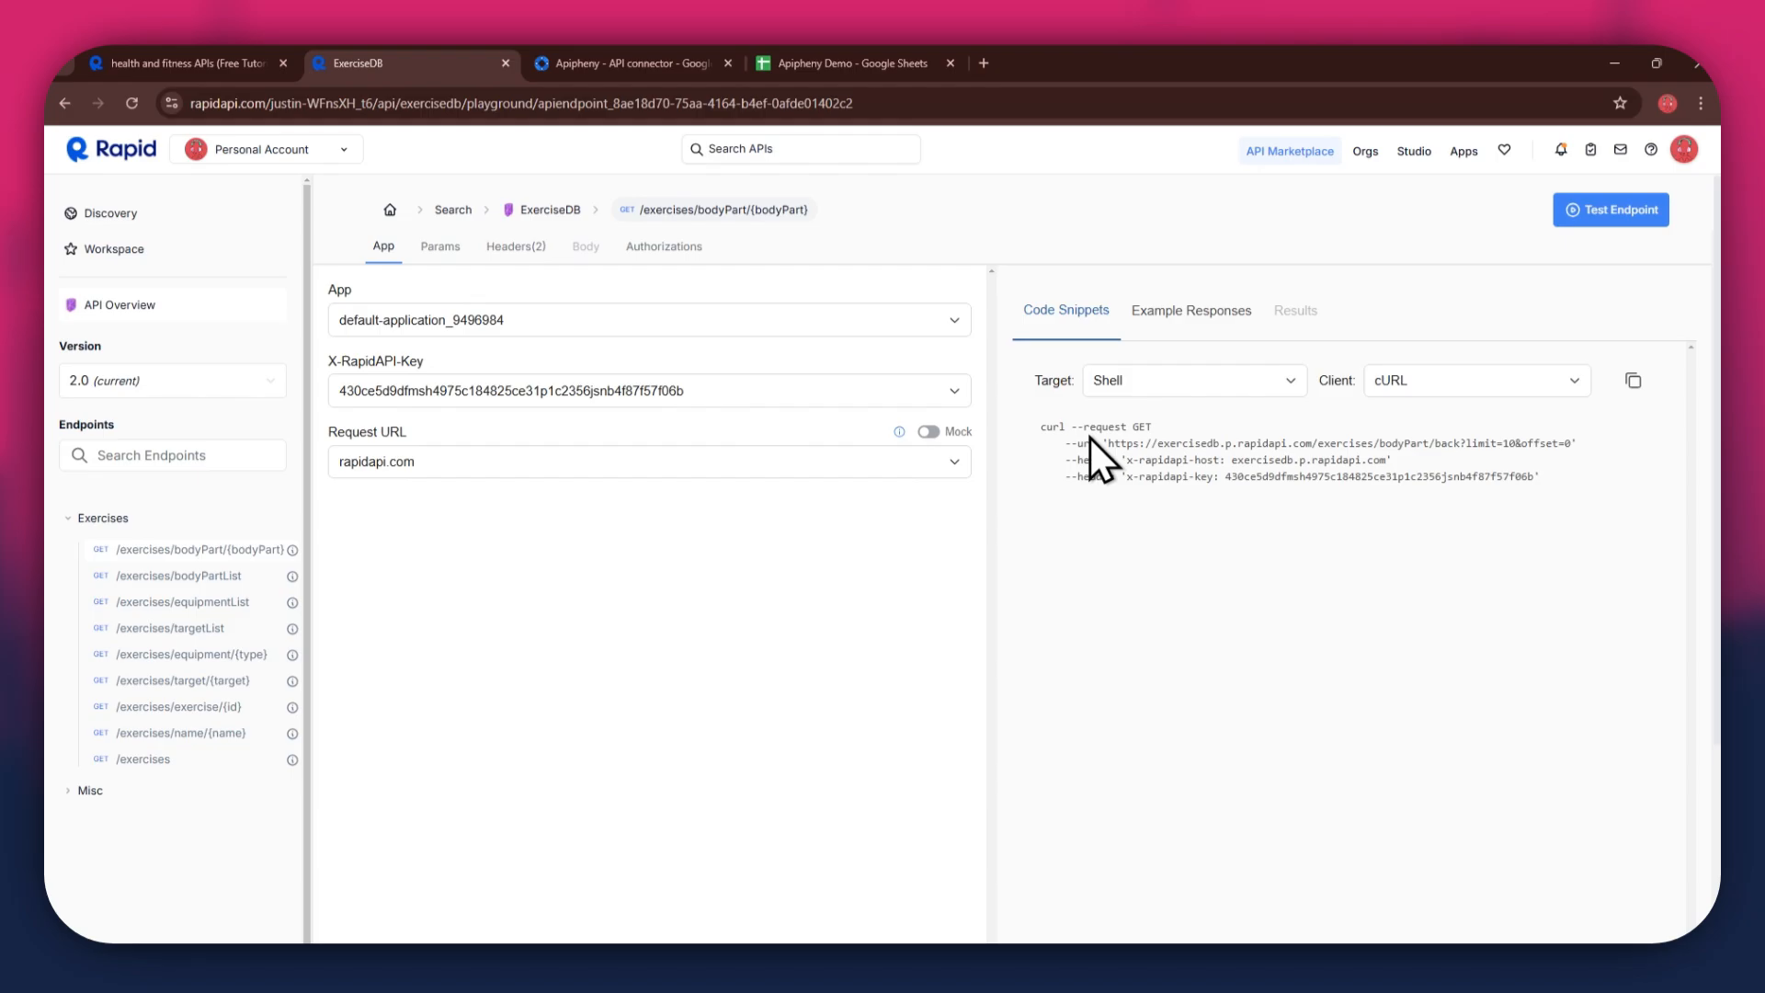
left_click_drag(1108, 443, 1568, 448)
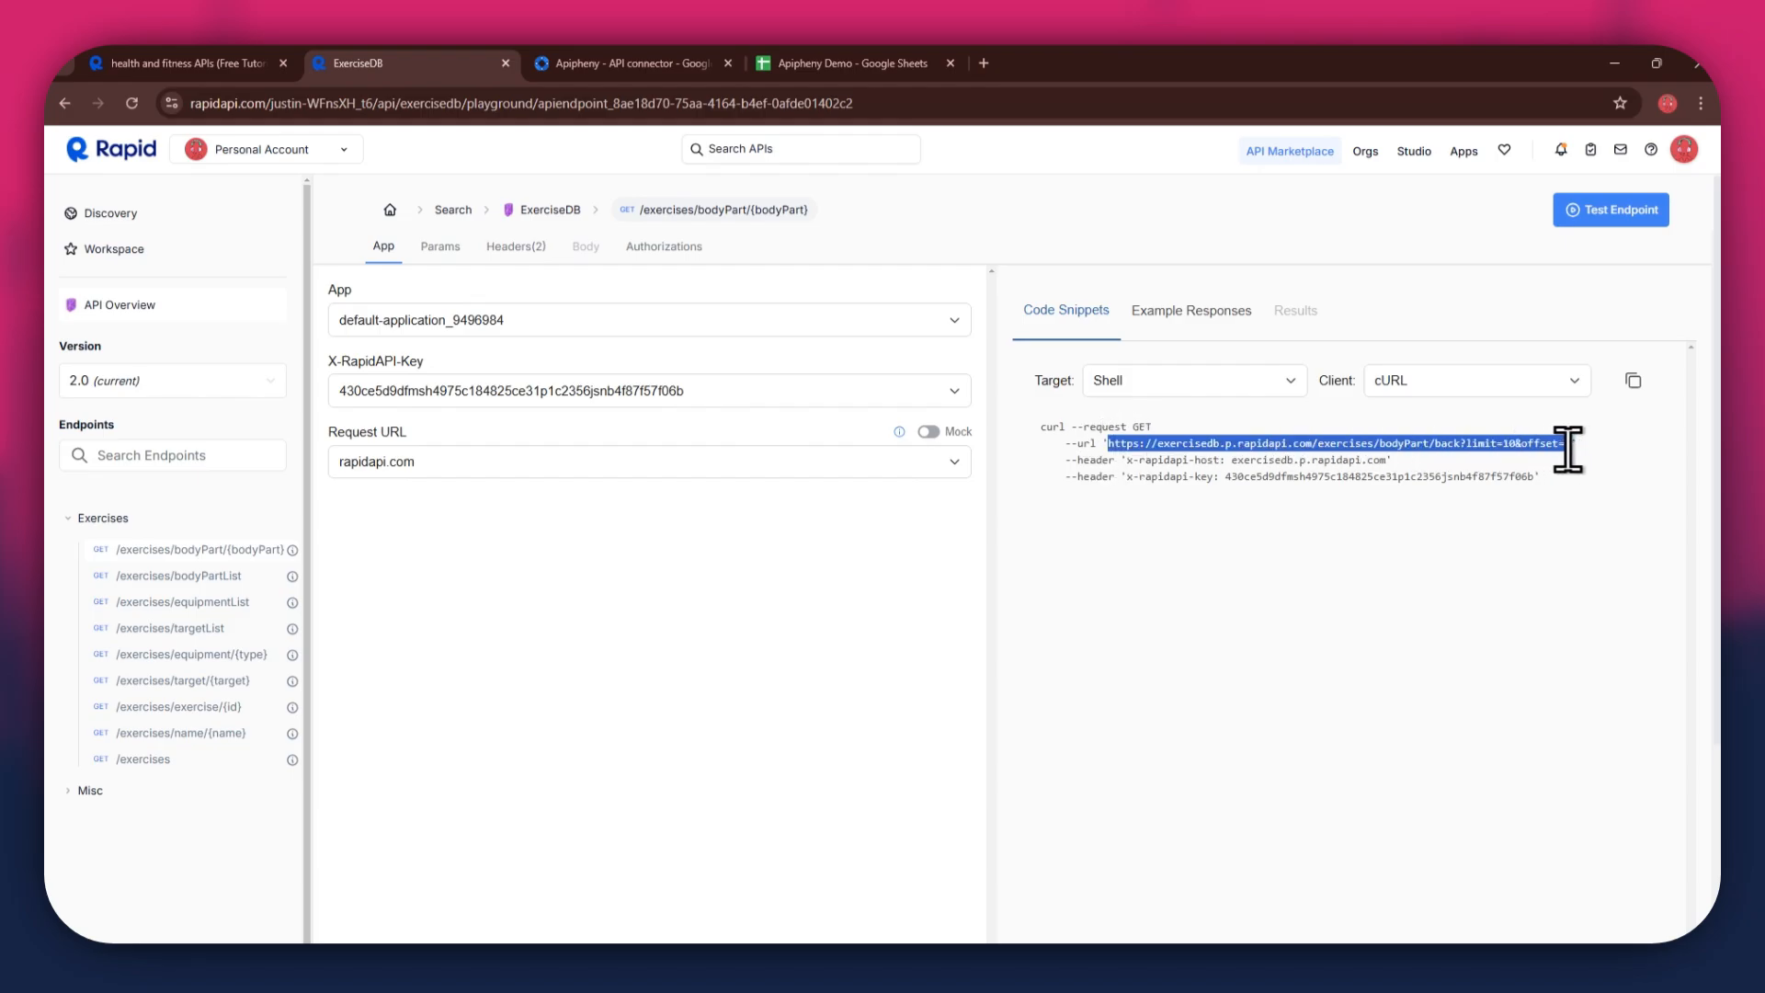
left_click(835, 59)
left_click(1575, 349)
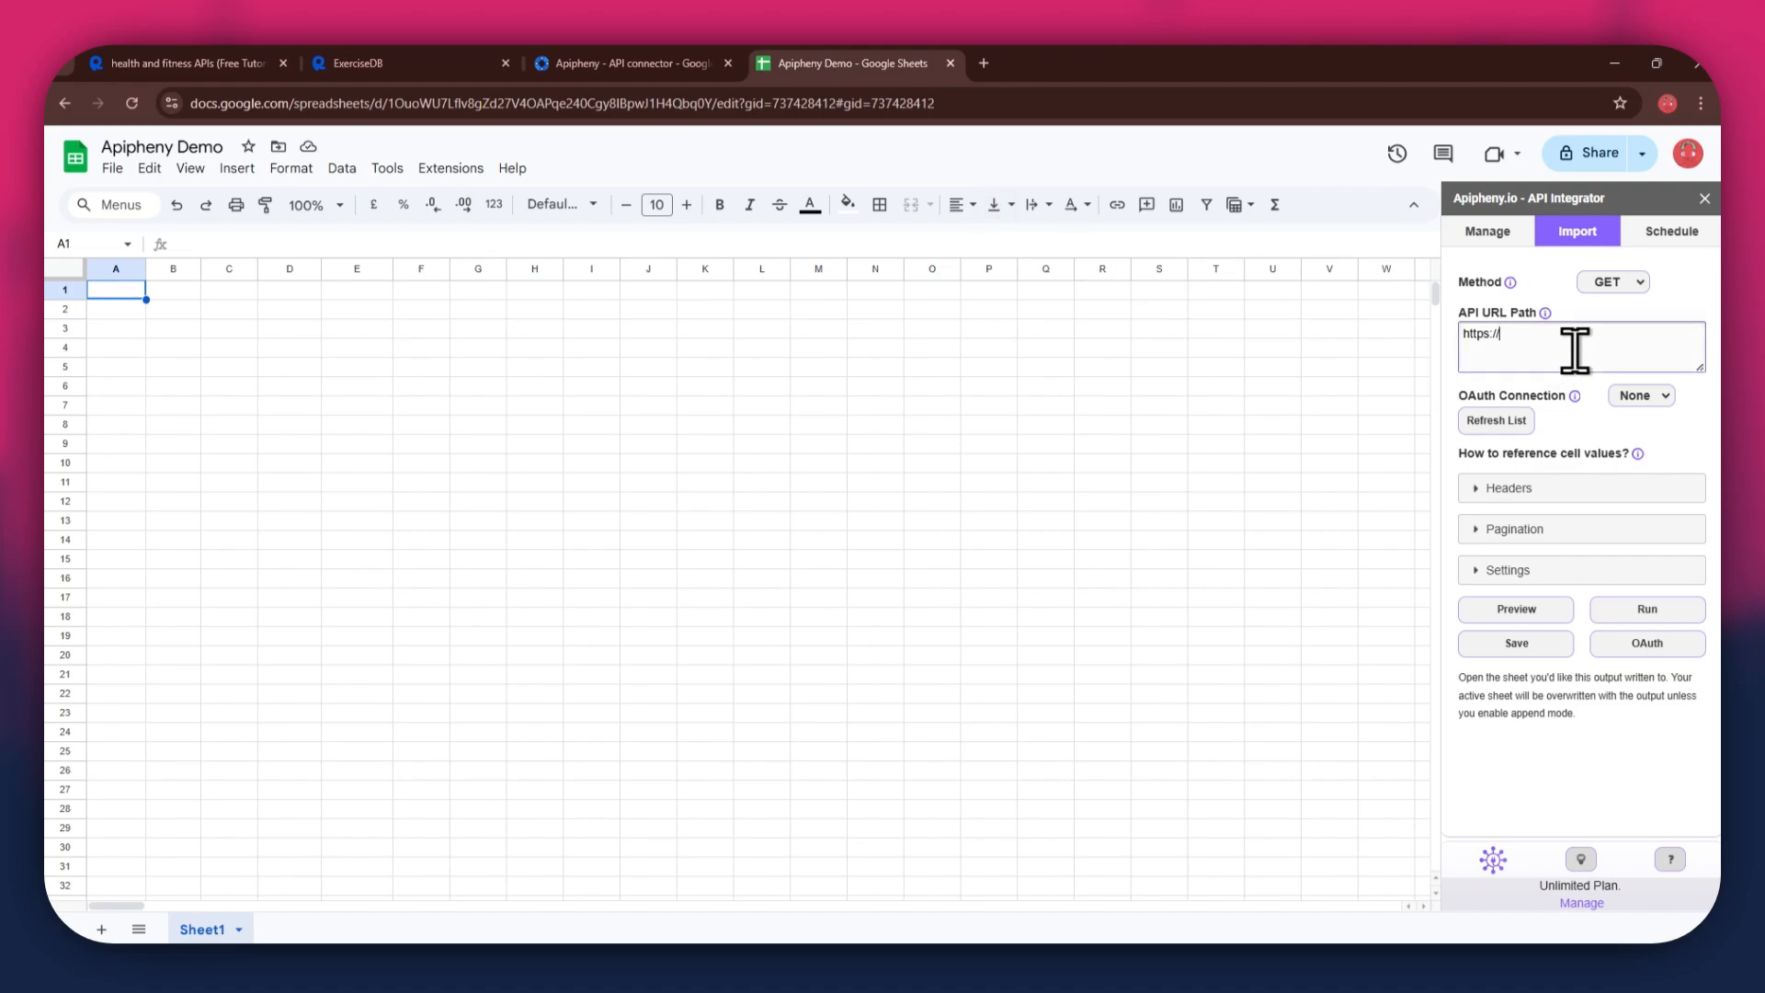
key("ctrl+a")
type("https://exercisedb.p.rapidapi.com/exercises/bodyPart/back?limit=10&offset=0")
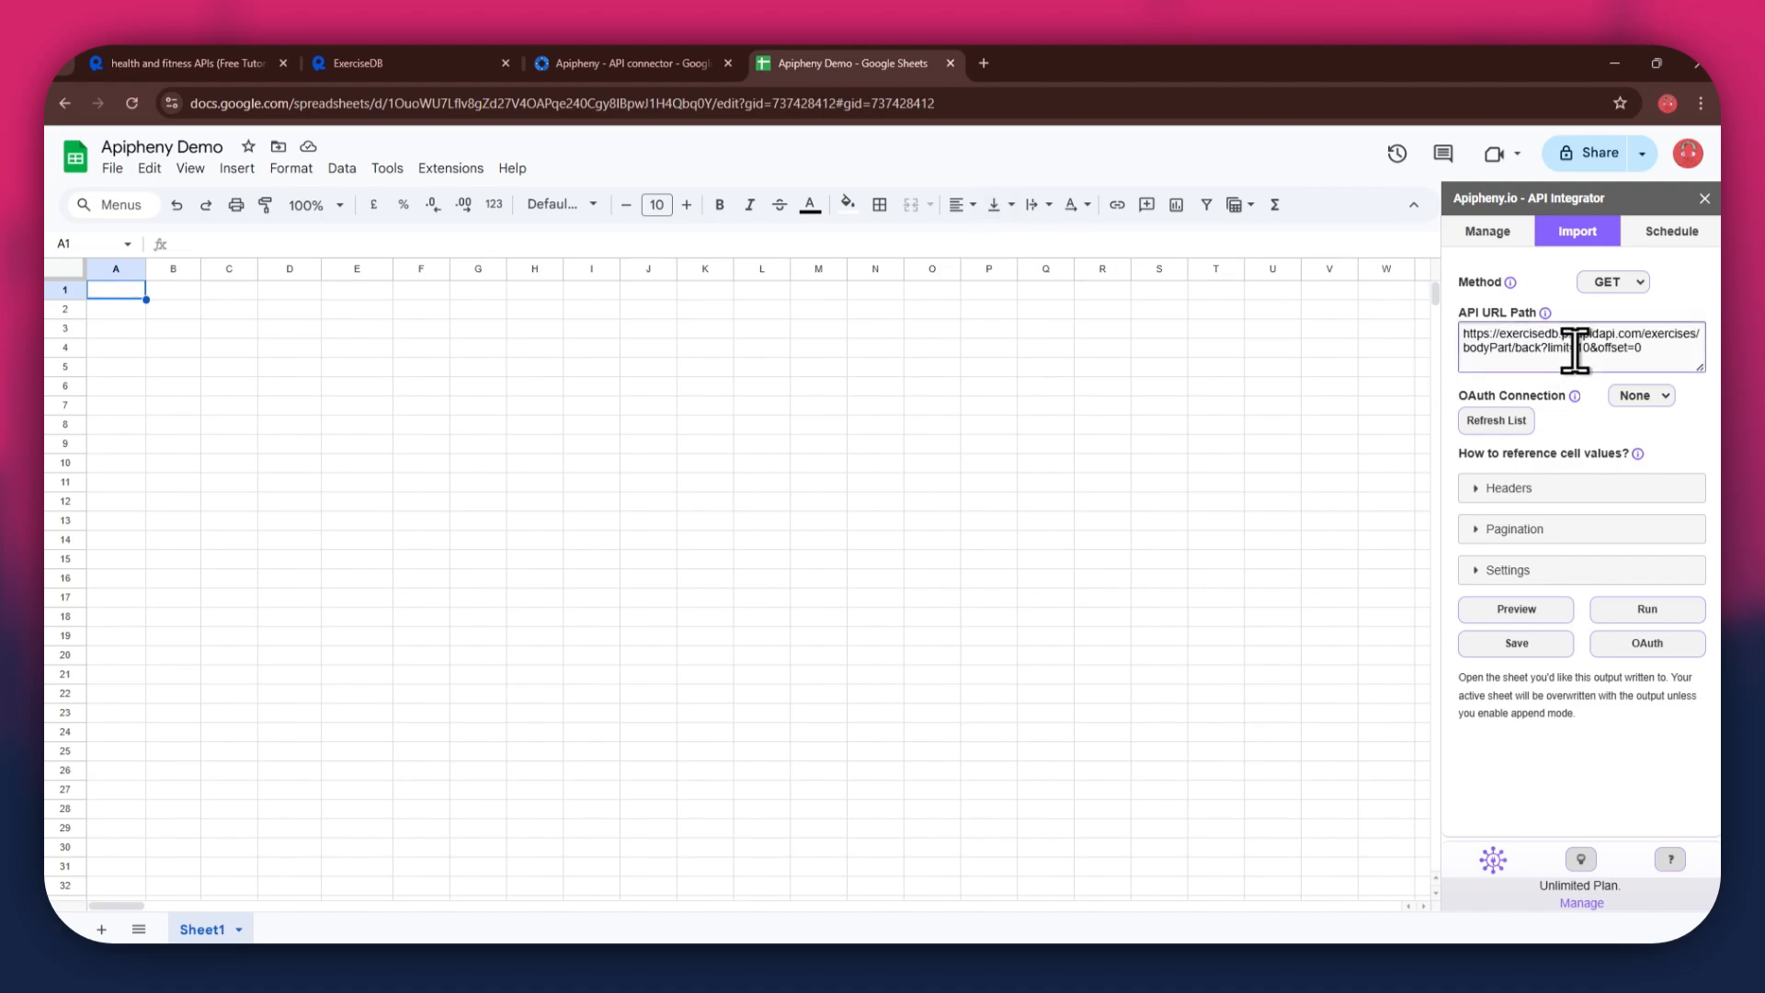
- Expand the Headers section and add a second header row
left_click(1491, 490)
left_click(1498, 534)
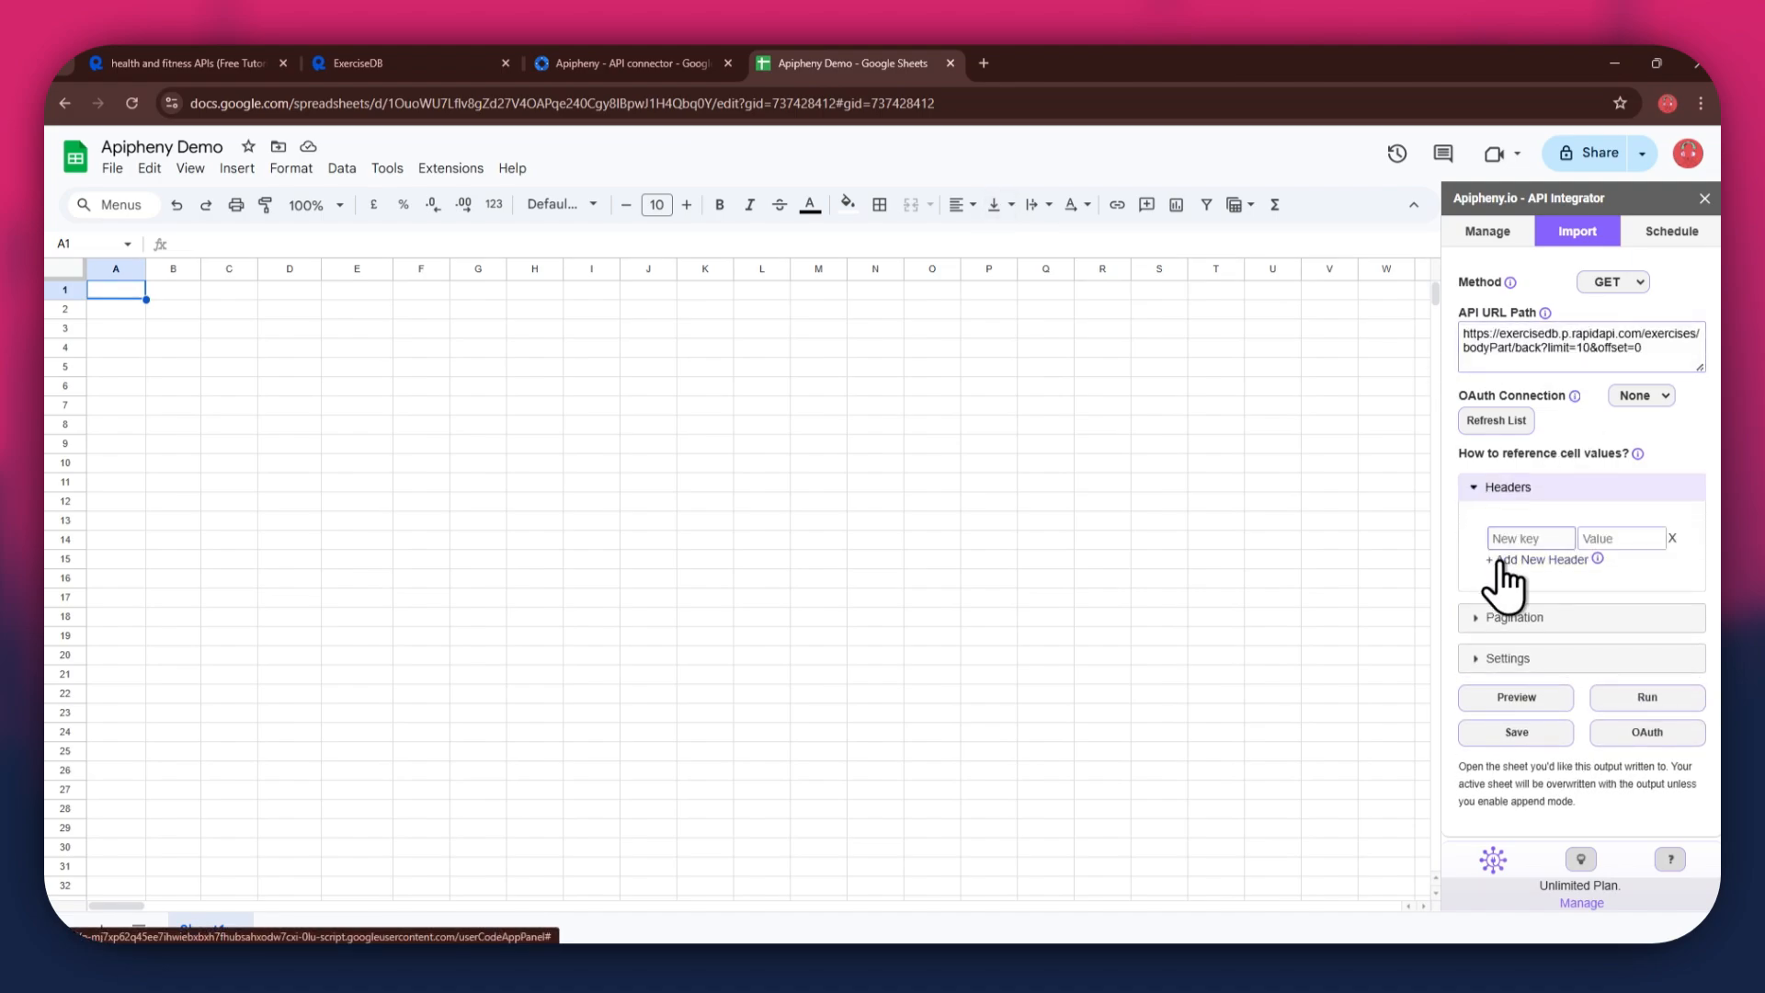
left_click(1498, 562)
- Copy x-rapidapi-host from the snippet into the first header's key
left_click(429, 63)
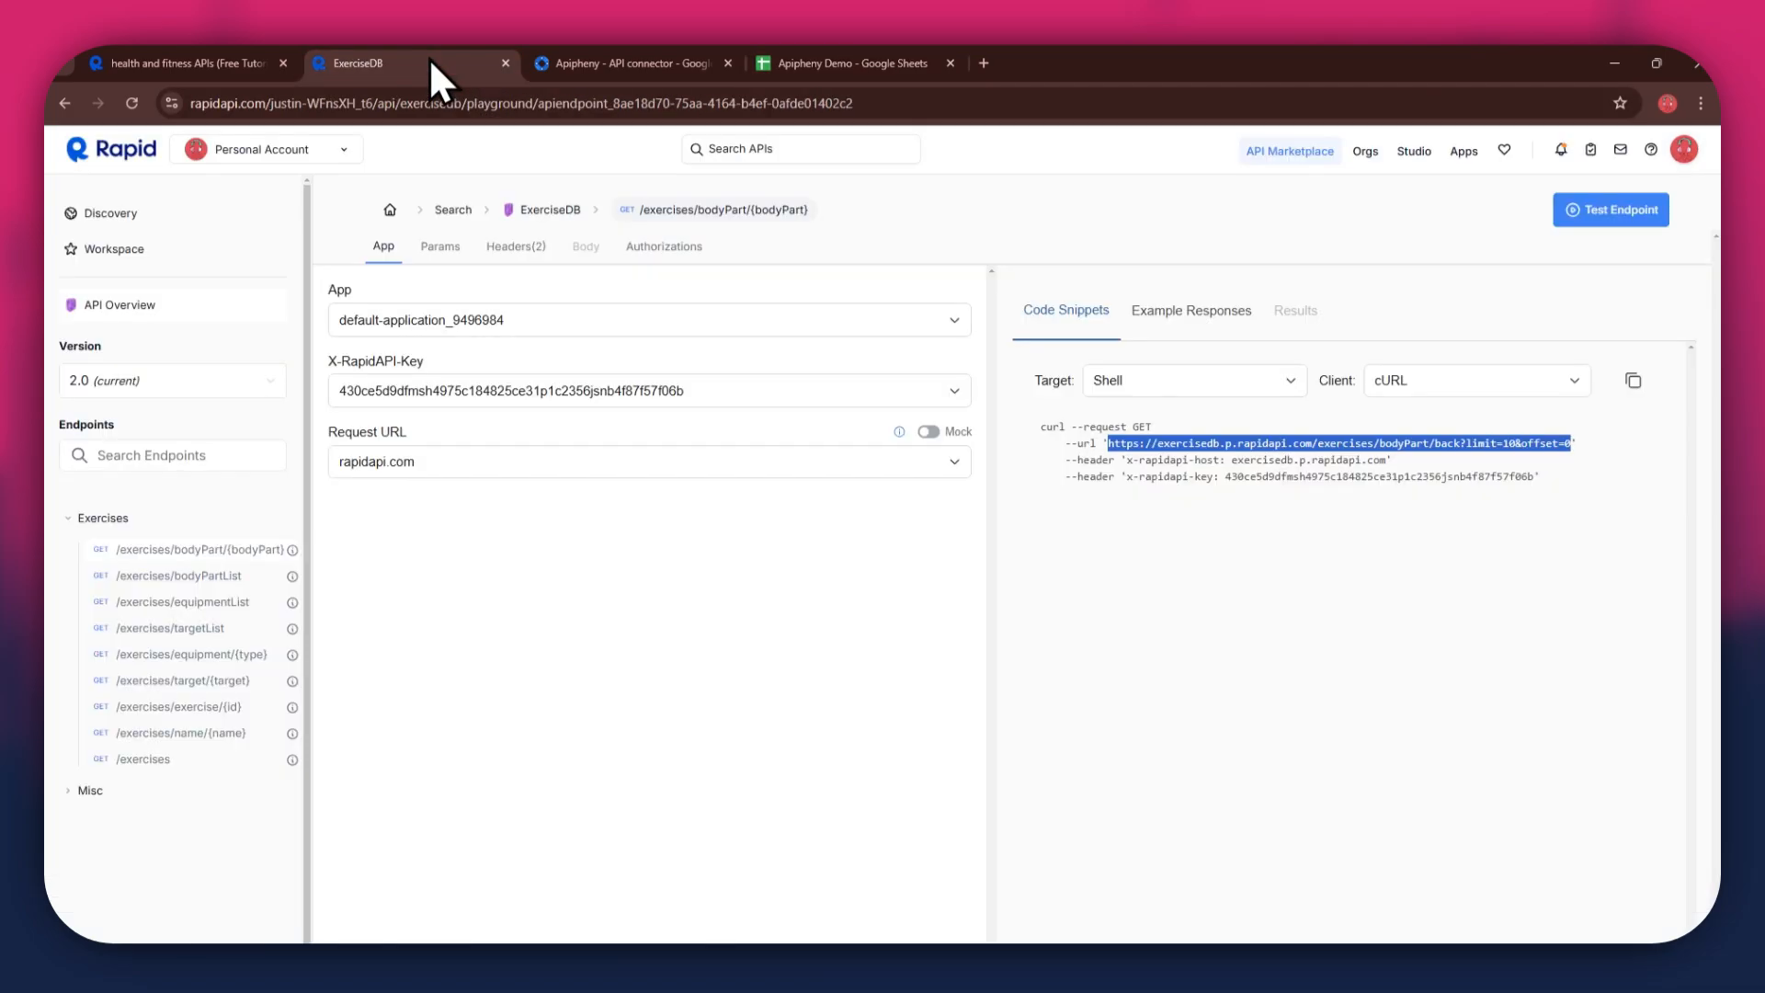
left_click(1128, 466)
left_click_drag(1129, 464, 1198, 461)
key("ctrl+c")
left_click(846, 63)
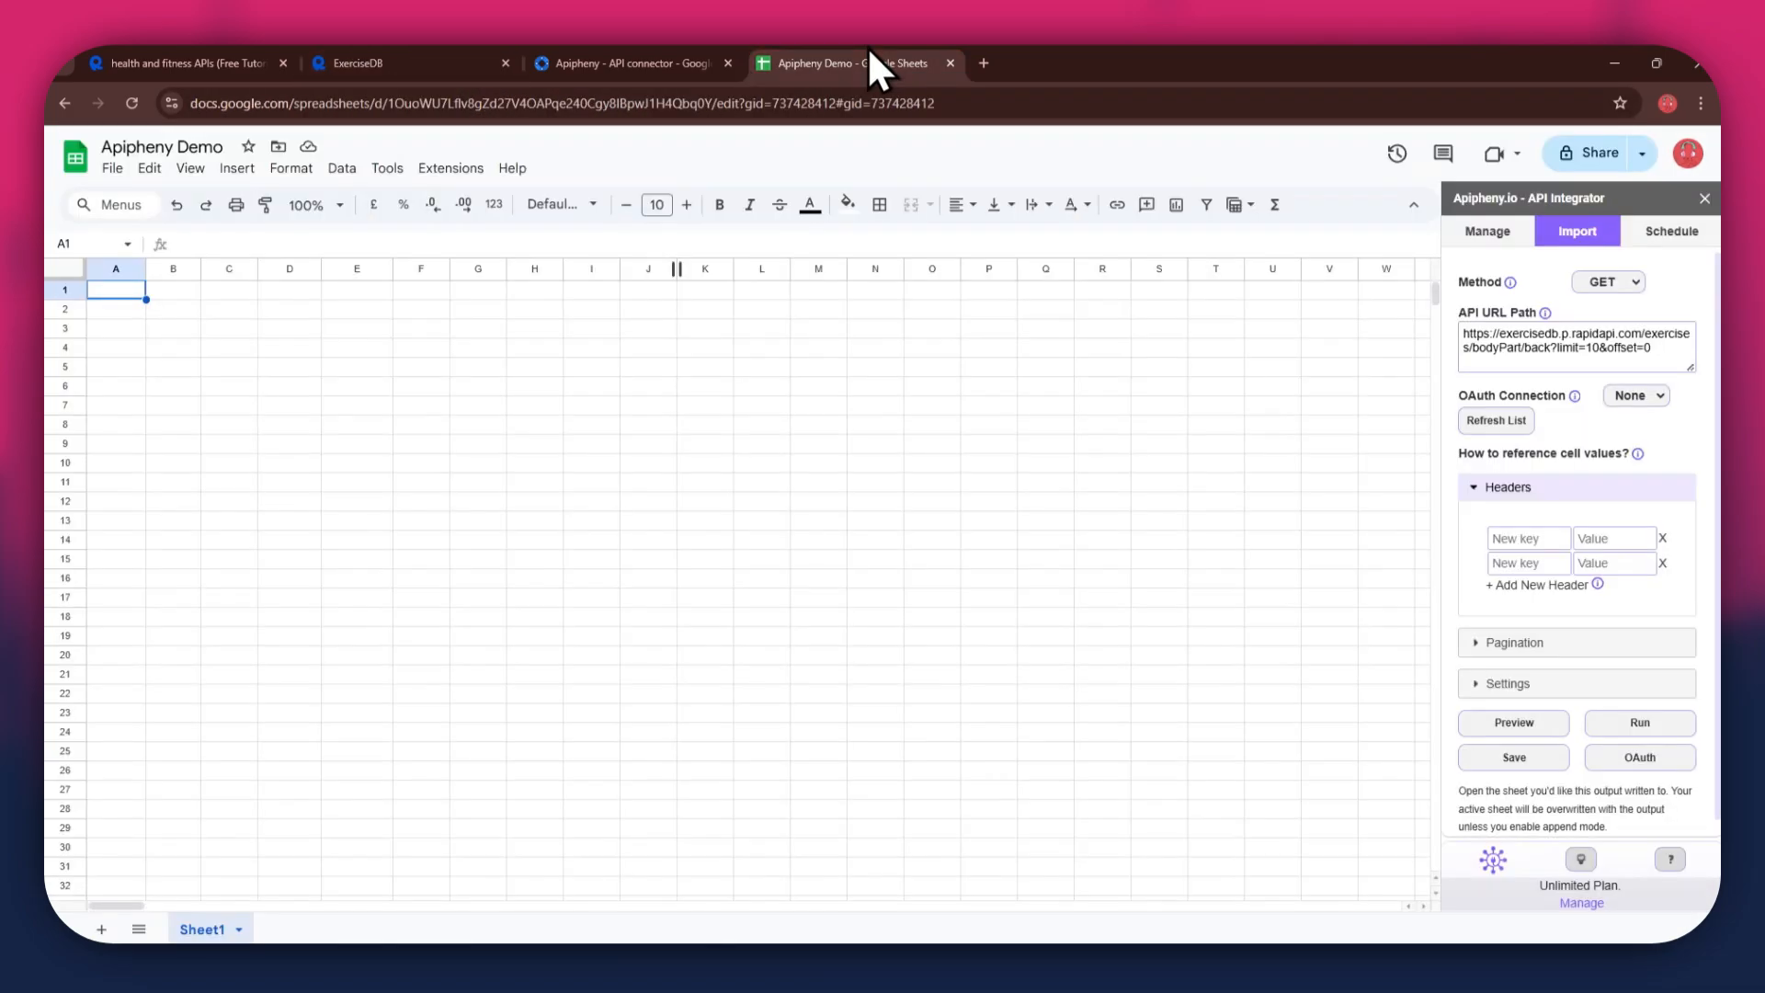
left_click(1526, 538)
key("ctrl+v")
left_click(1600, 539)
- Copy exercisedb.p.rapidapi.com from the snippet into the first header's value
left_click(465, 65)
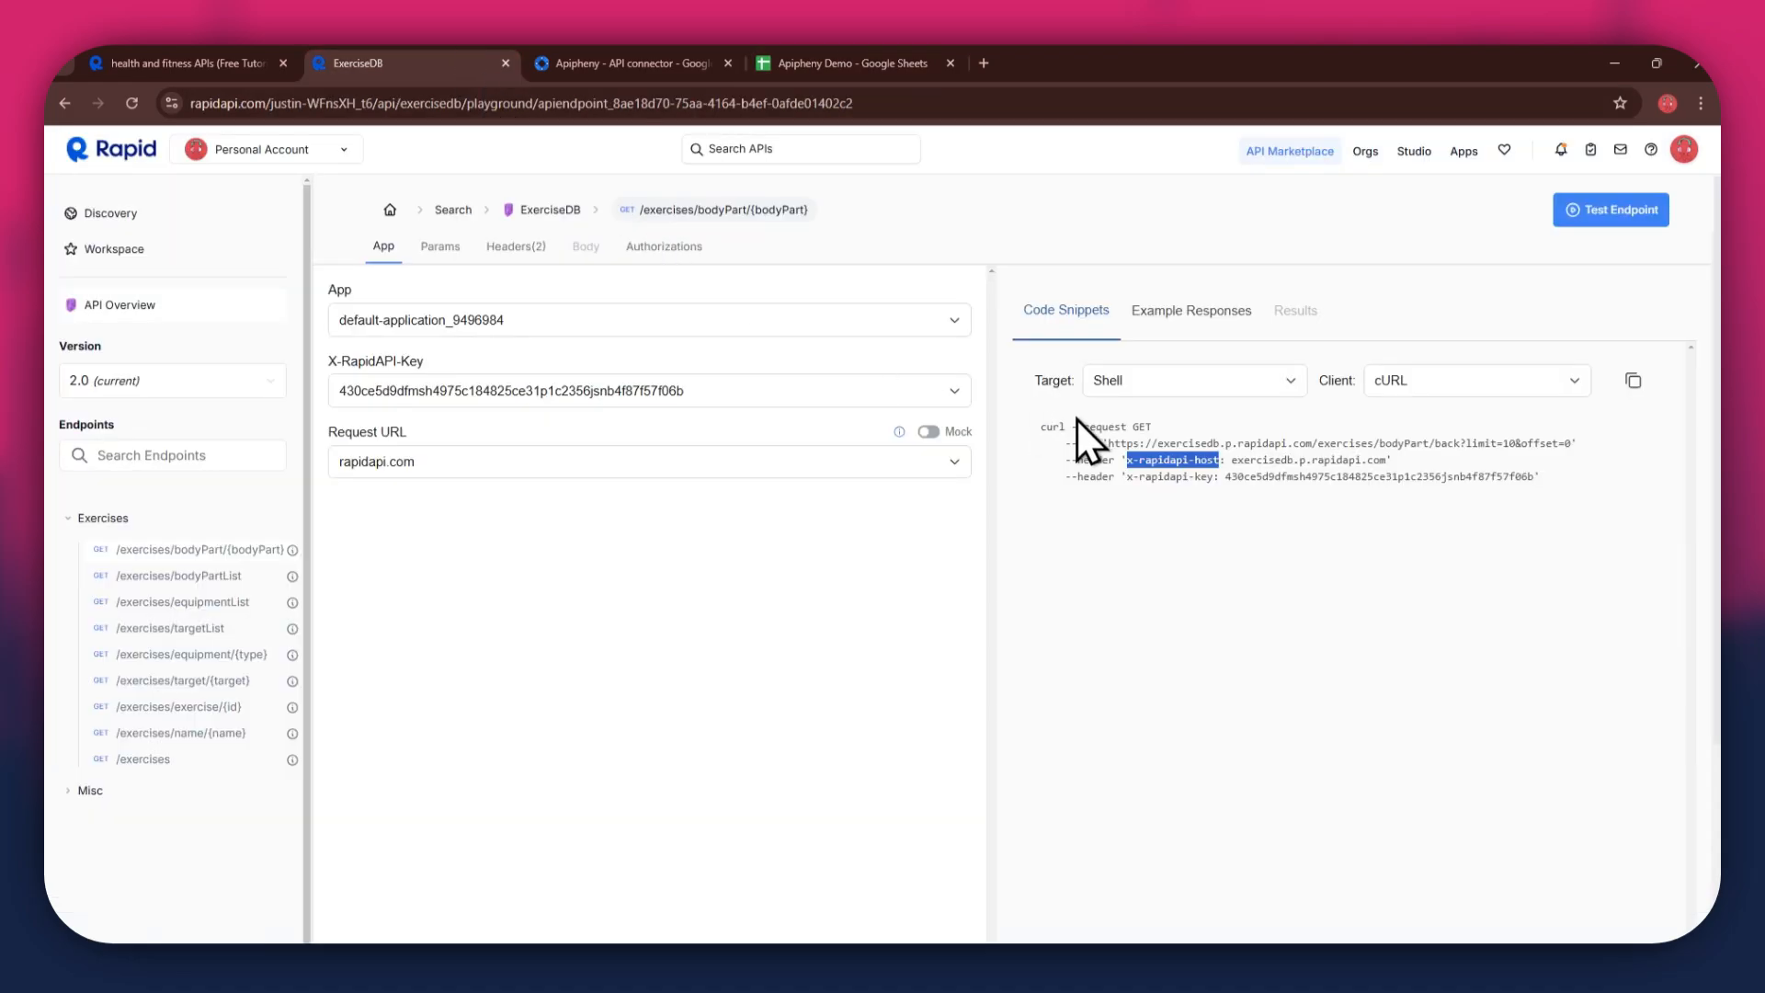
left_click_drag(1231, 459, 1360, 460)
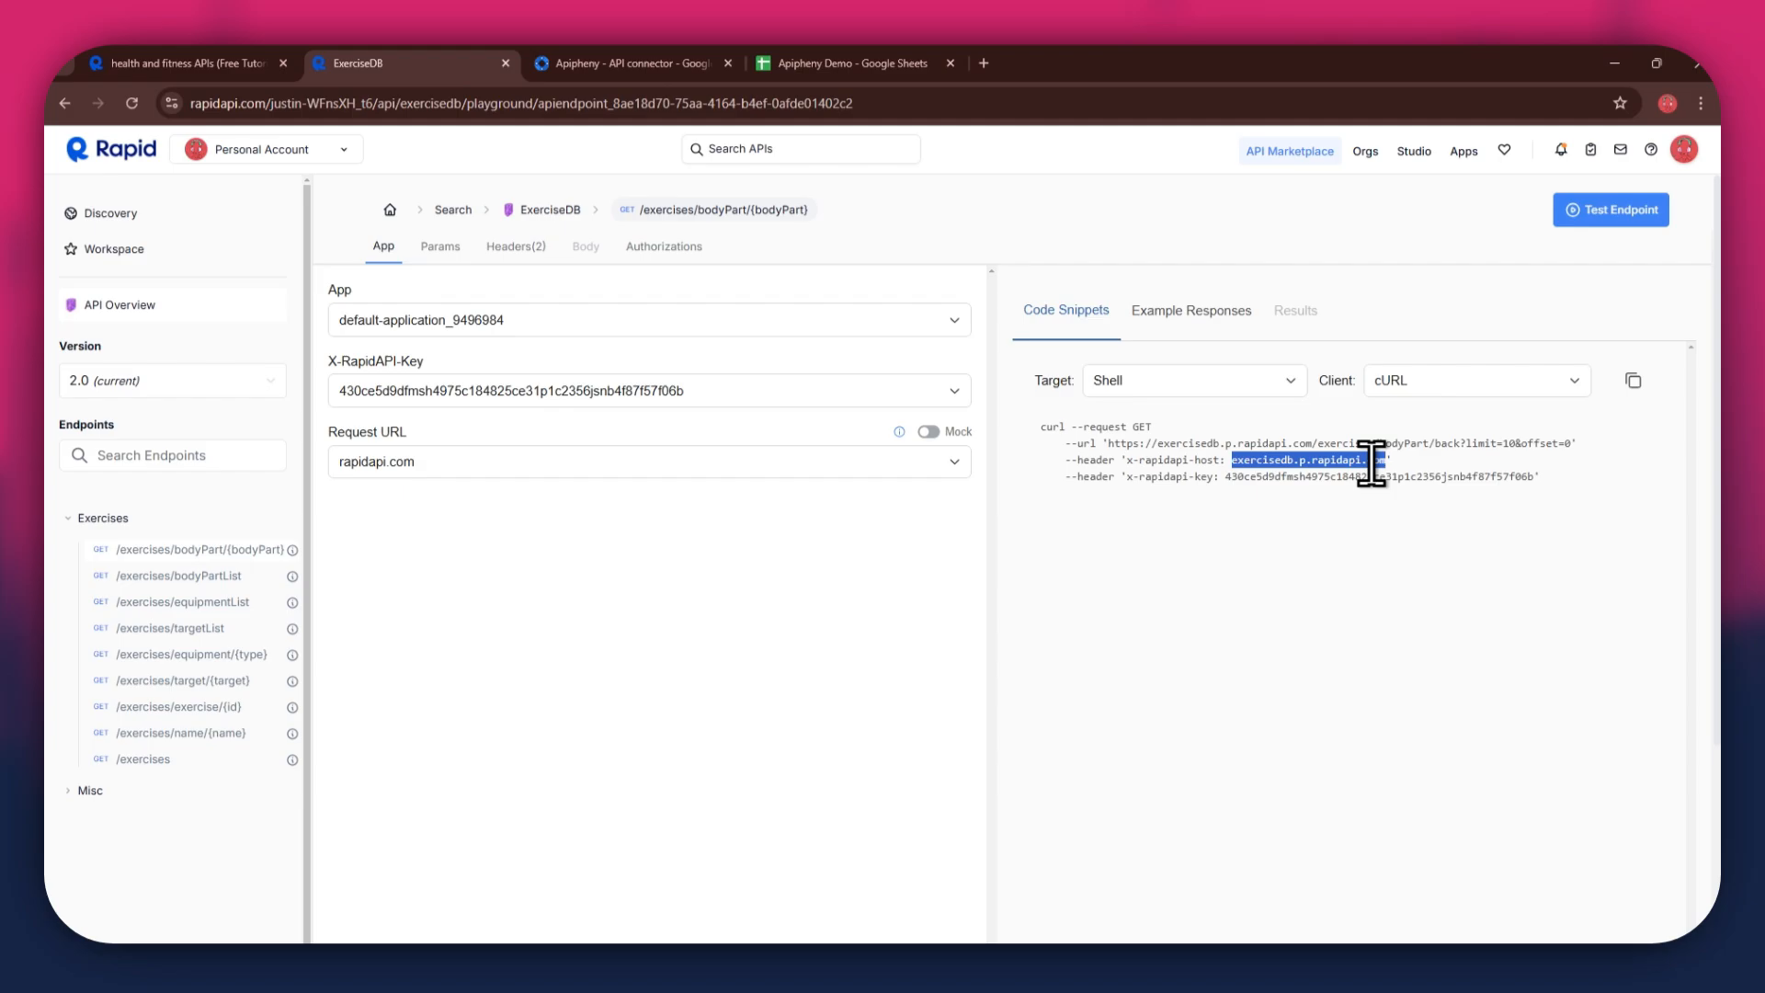
key("ctrl+c")
left_click(928, 66)
key("ctrl+v")
left_click(1521, 564)
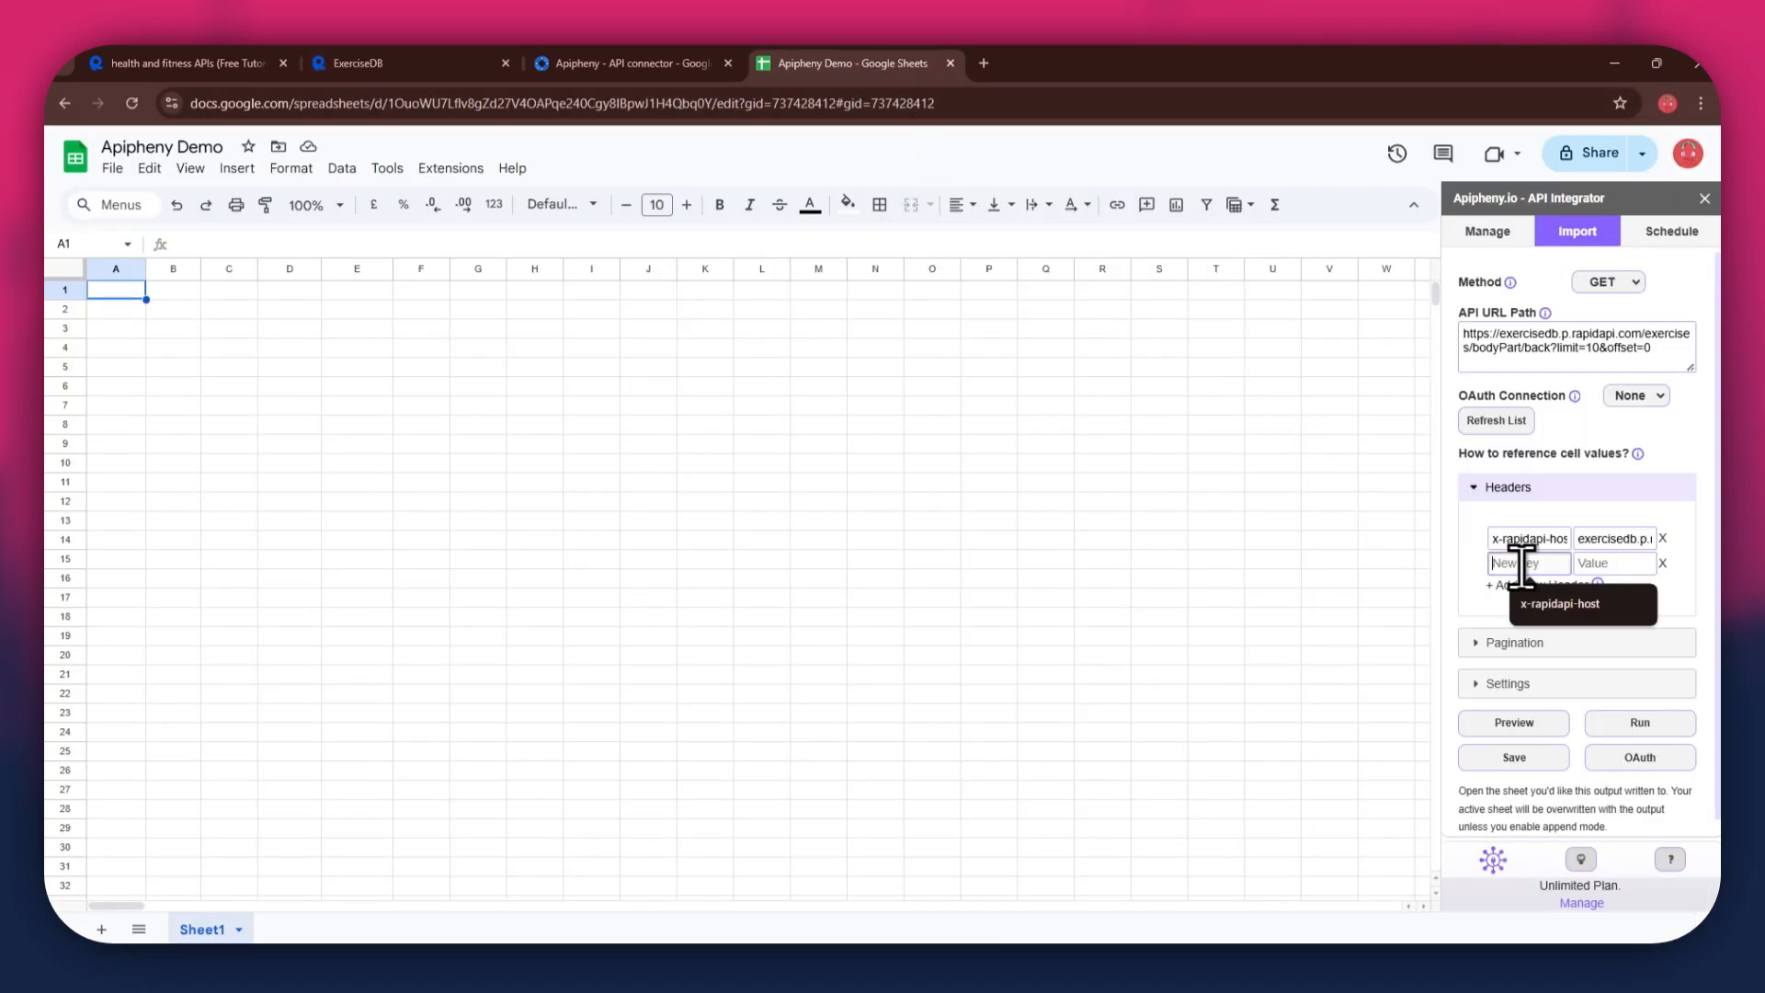
- Copy x-rapidapi-key from the snippet into the second header's key
left_click(460, 66)
left_click_drag(1127, 478, 1211, 478)
key("ctrl+c")
left_click(919, 64)
key("ctrl+v")
- Copy the RapidAPI key from the snippet into the second header's value
left_click(432, 64)
double_click(1296, 476)
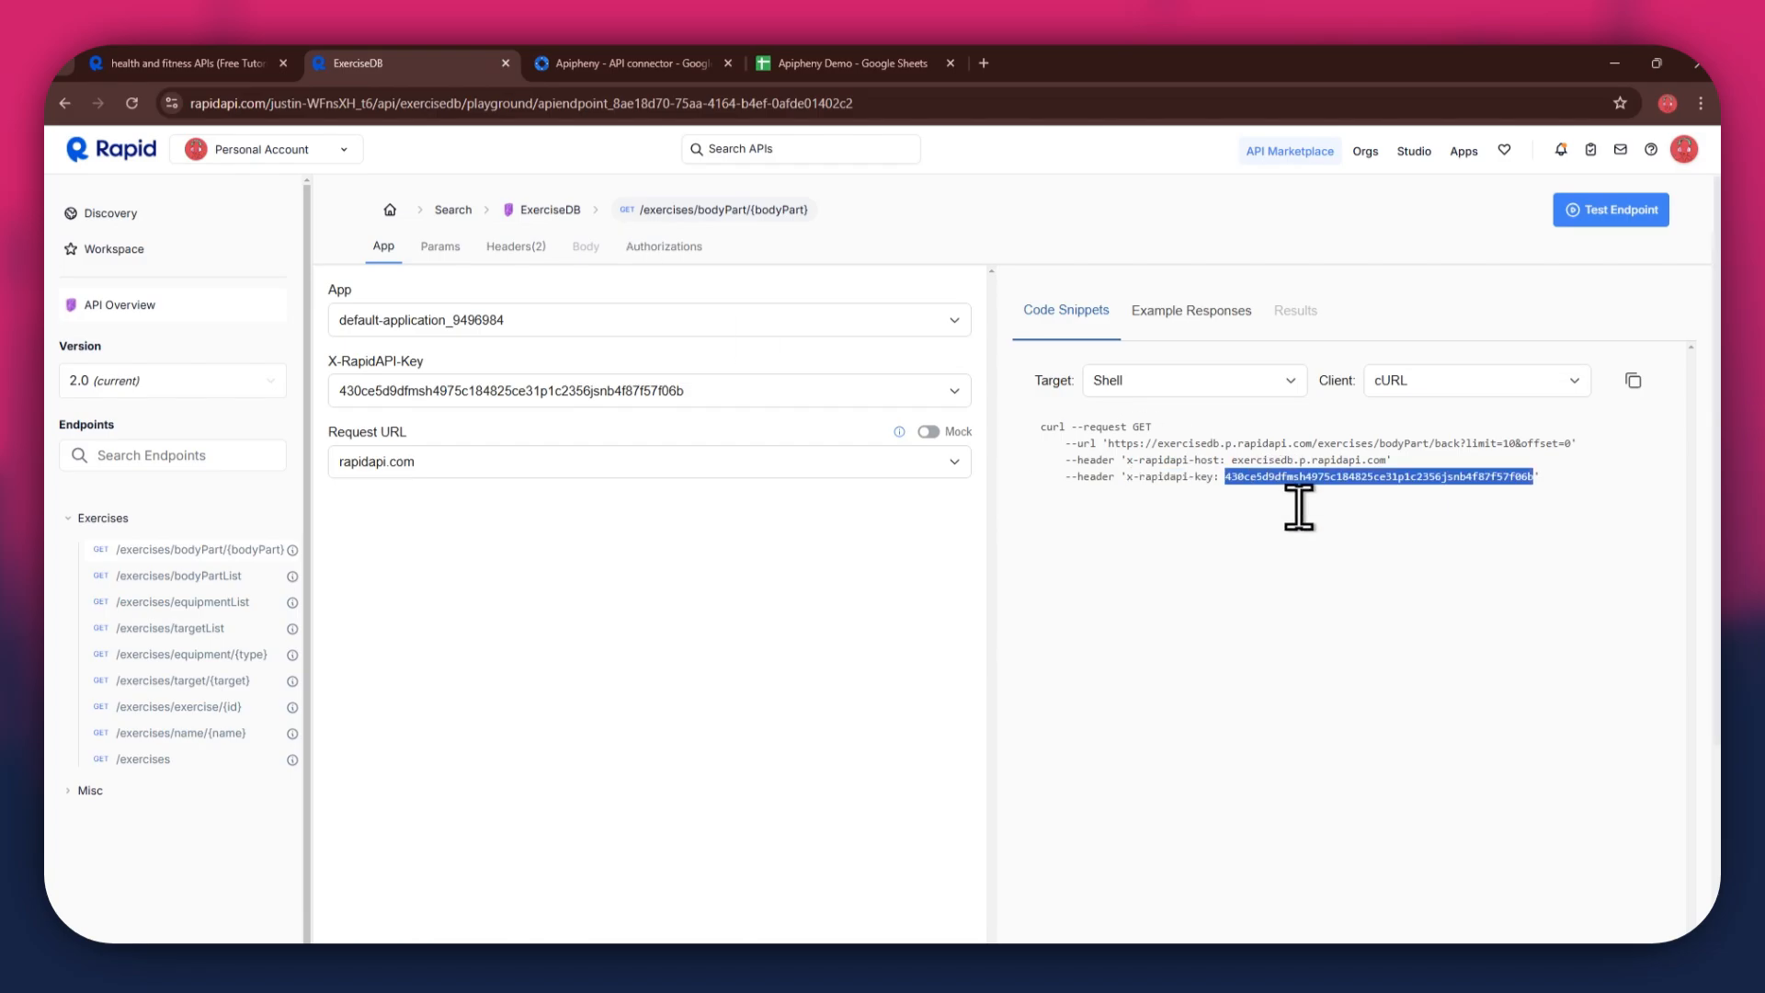
key("ctrl+c")
left_click(855, 64)
left_click(1626, 562)
key("ctrl+v")
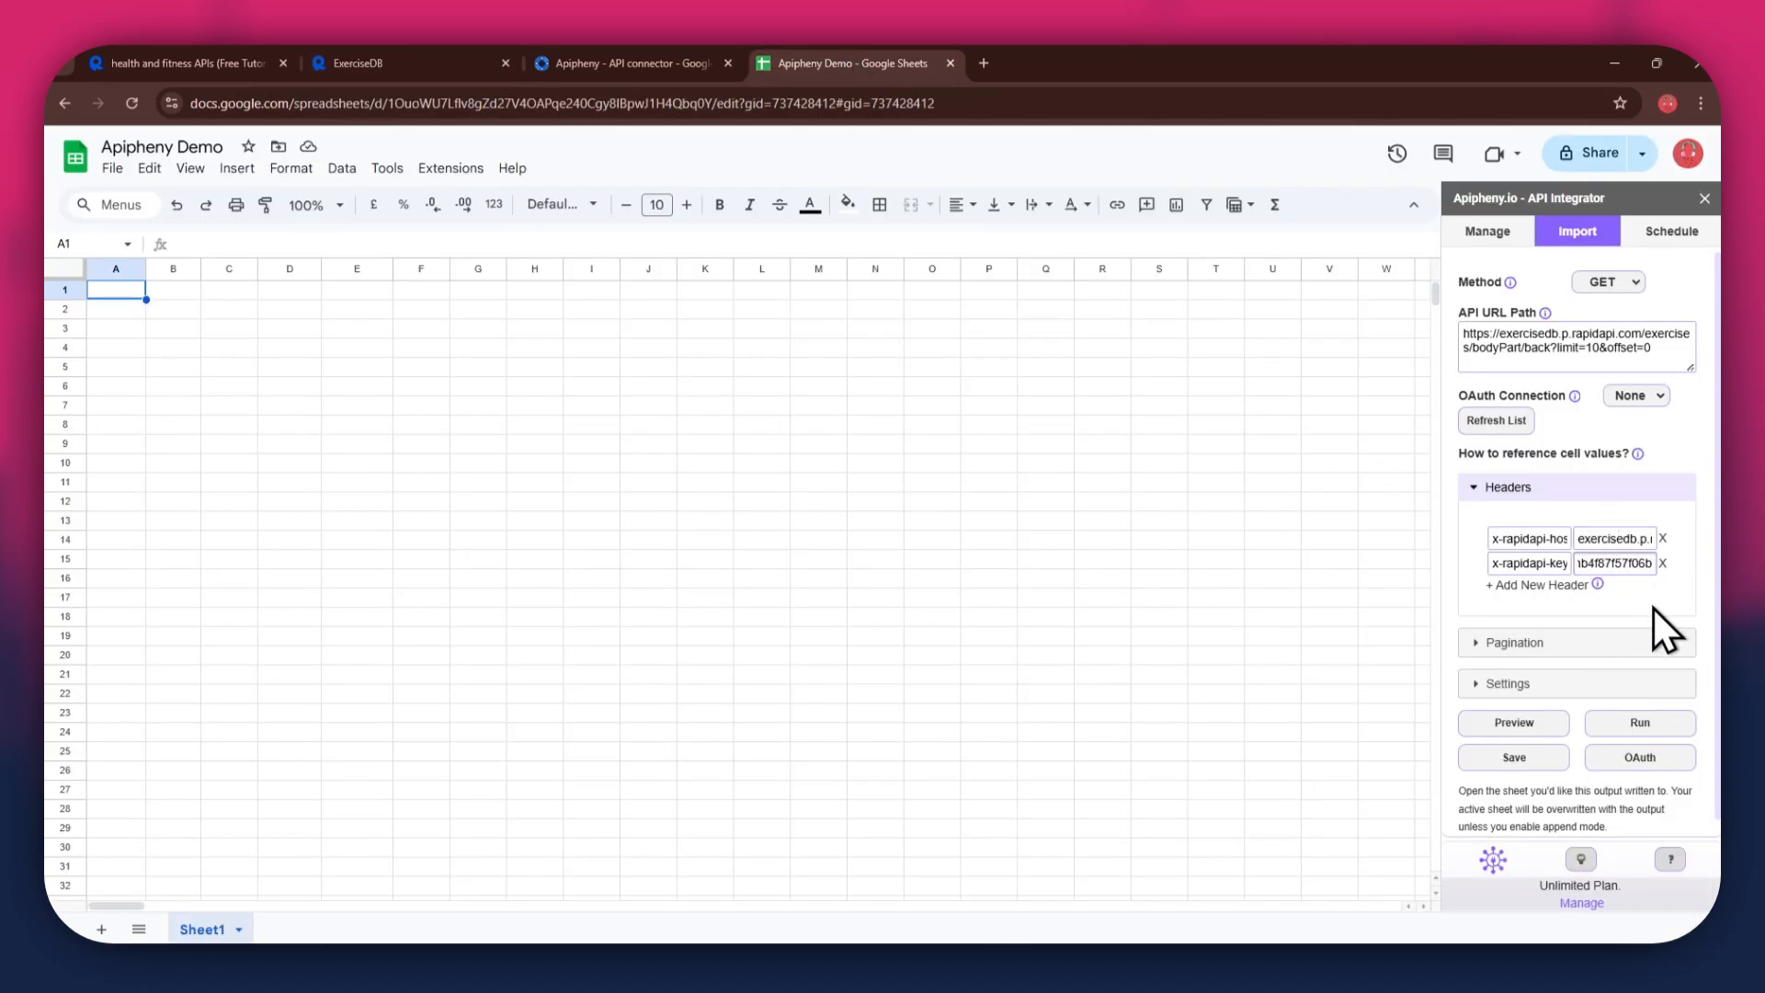
- Run the API request into the sheet and open the back pec stretch exercise's GIF link
left_click(1659, 717)
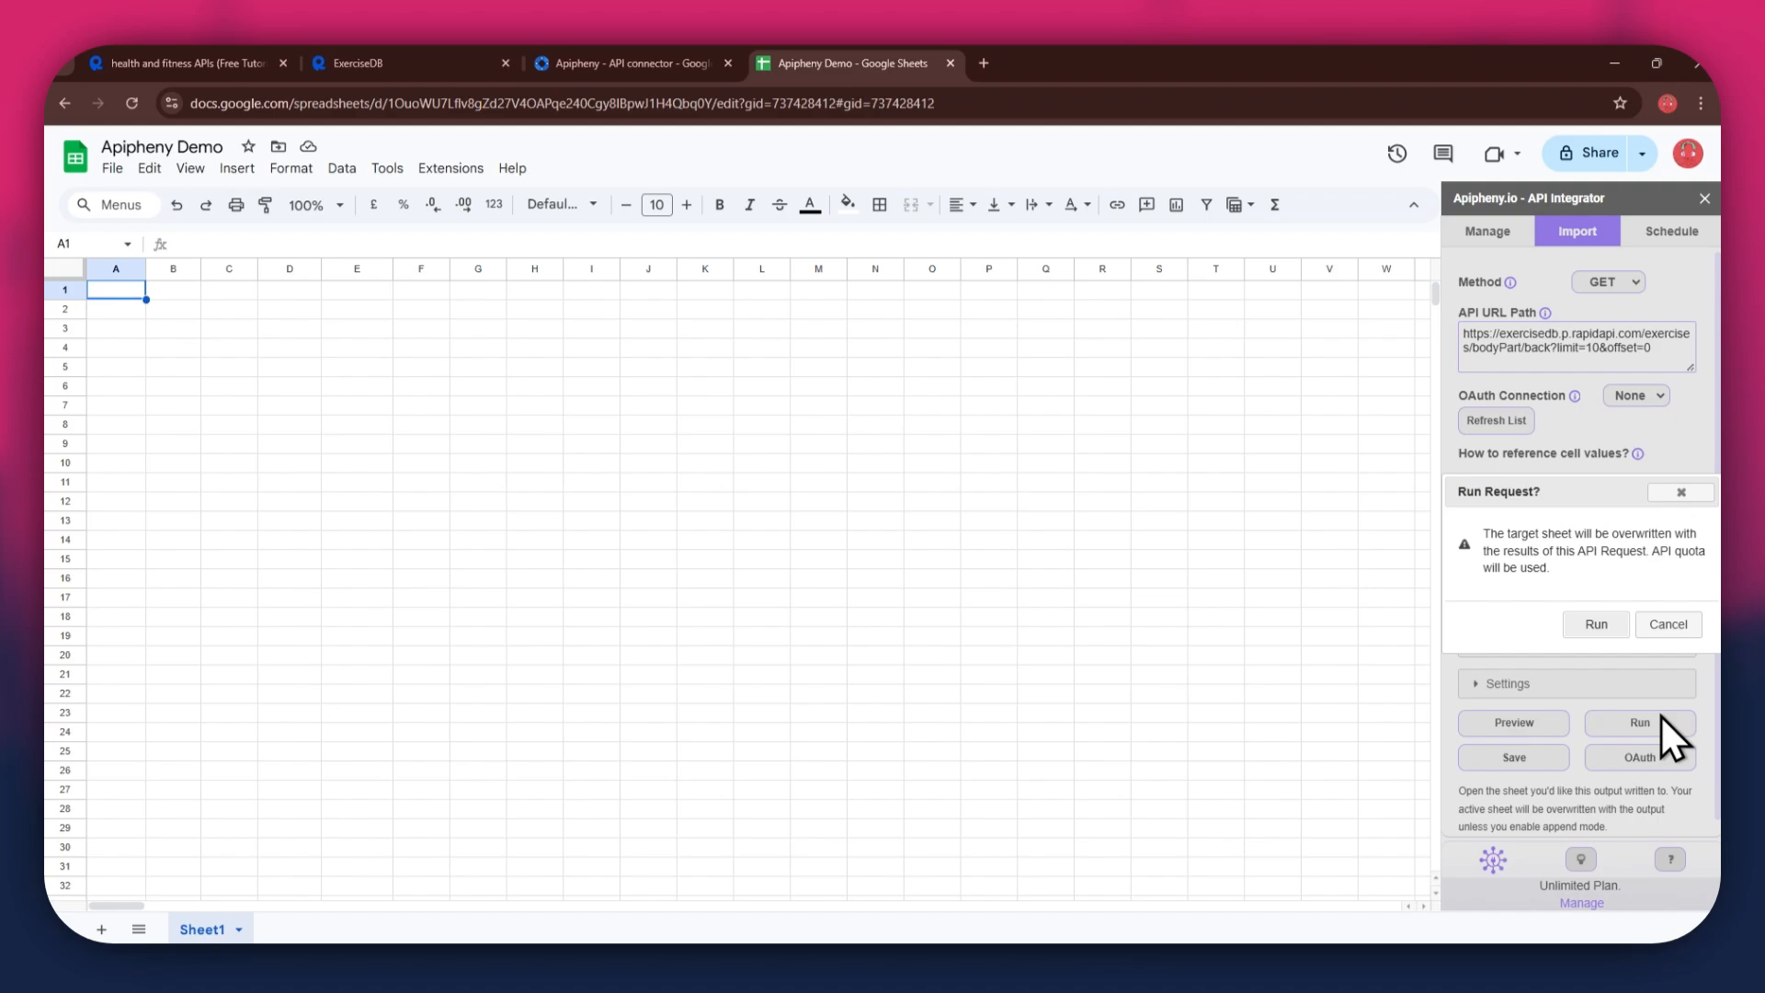
left_click(1609, 629)
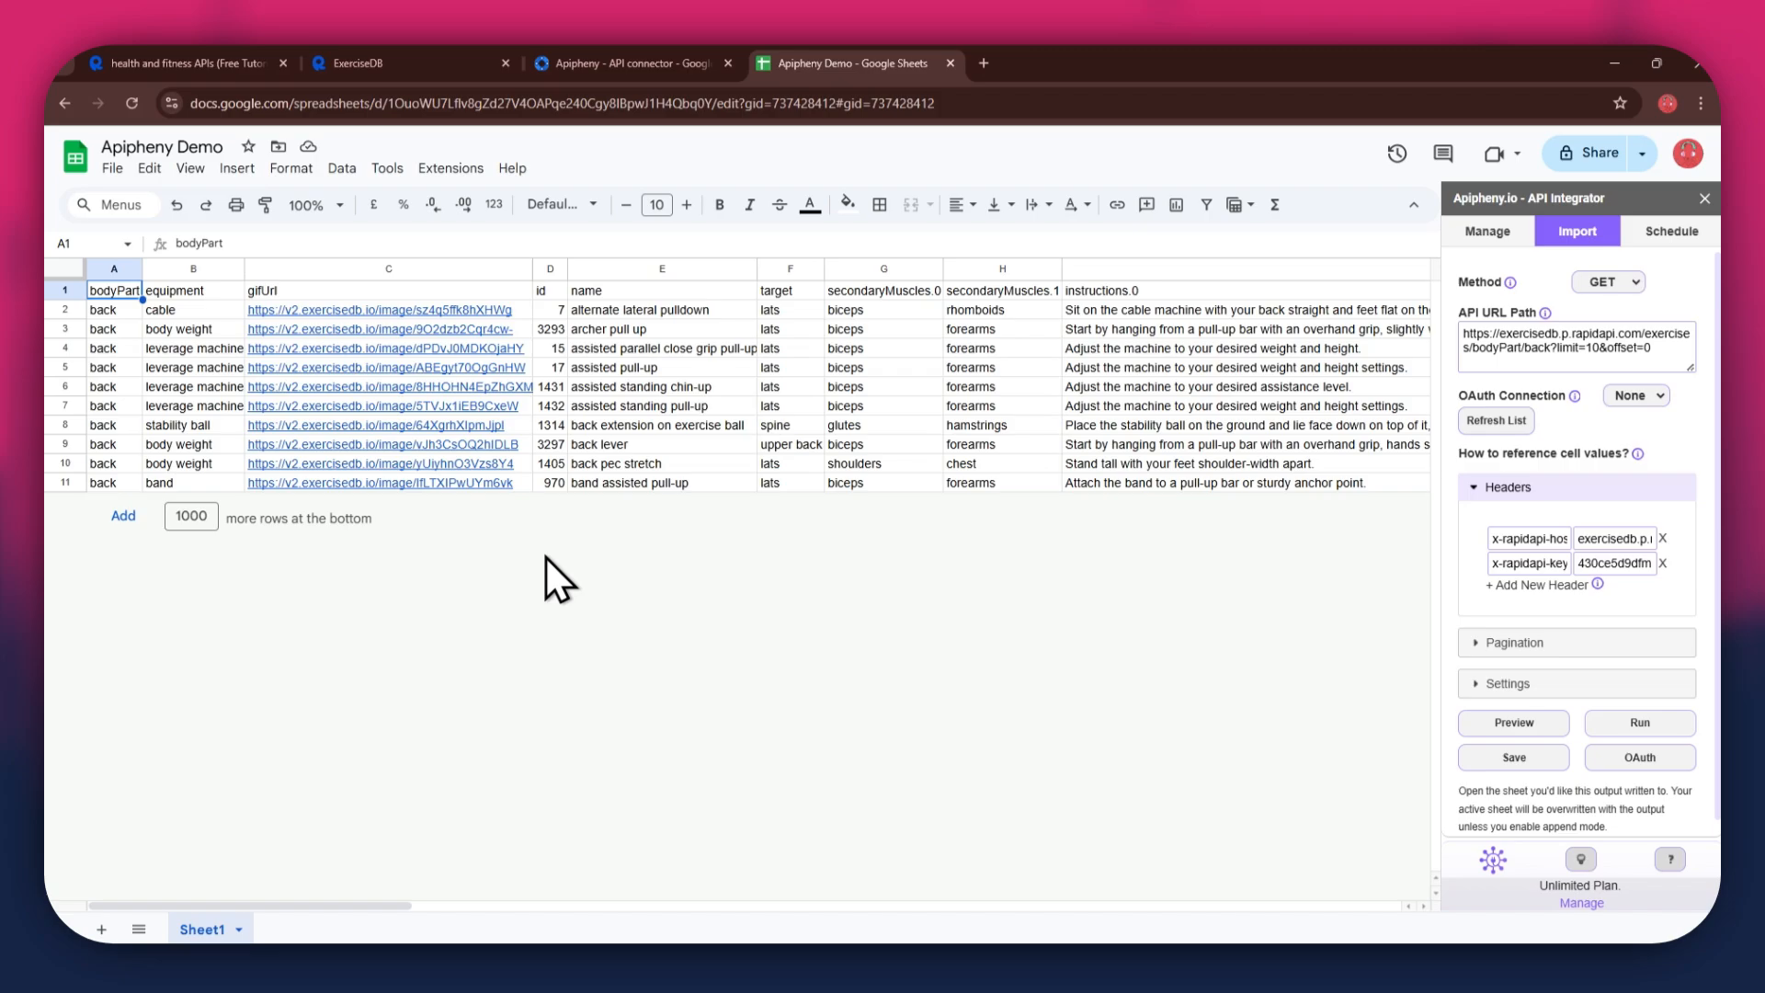
left_click(401, 494)
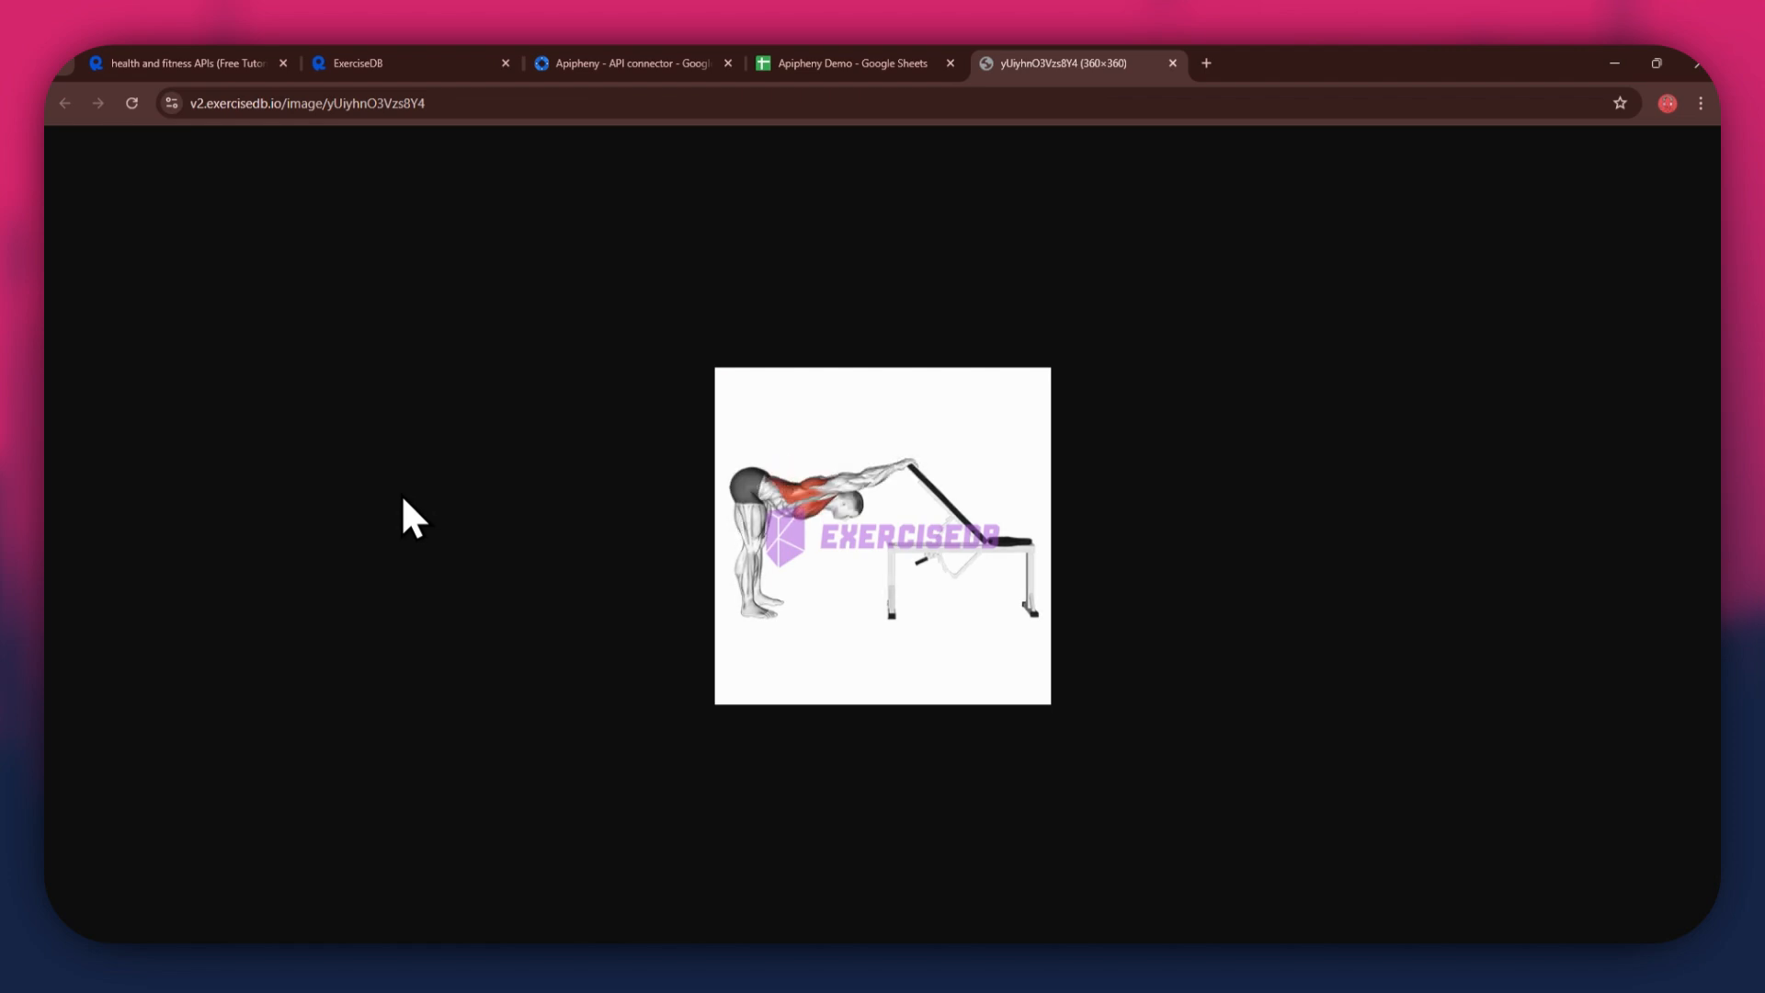
- Close the GIF tab and set the endpoint's bodyPart path parameter to chest in the API playground
key("ctrl+w")
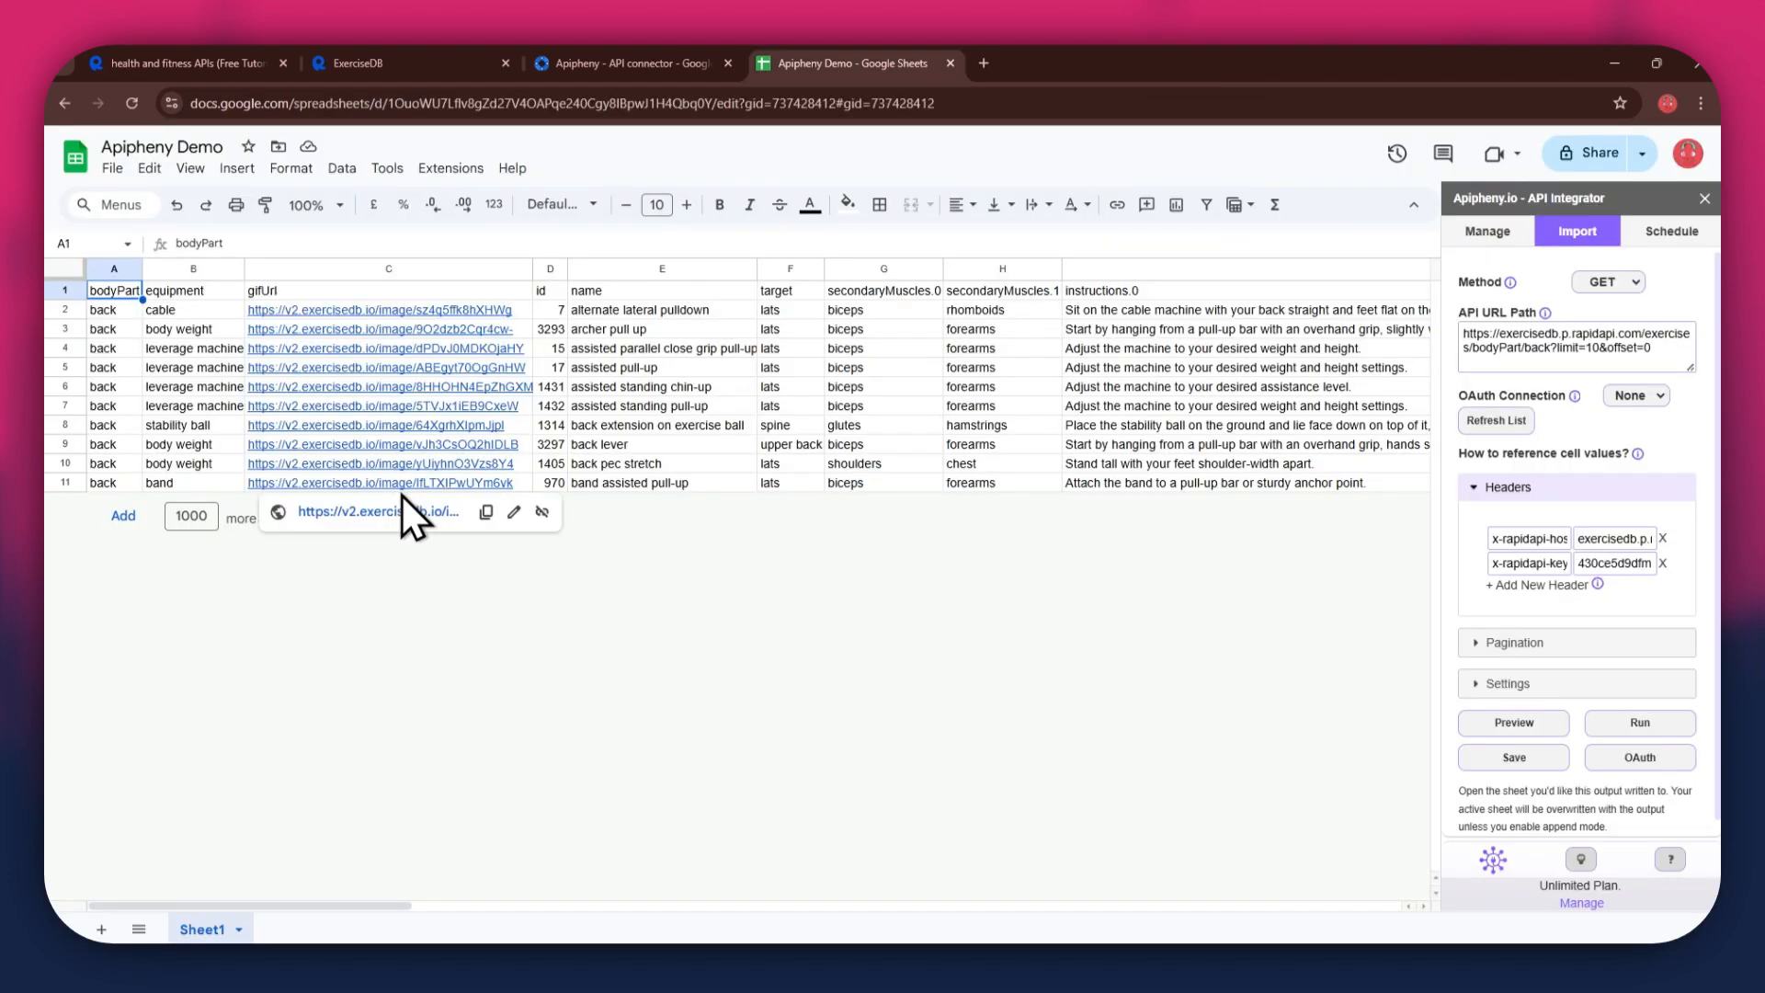
left_click(356, 57)
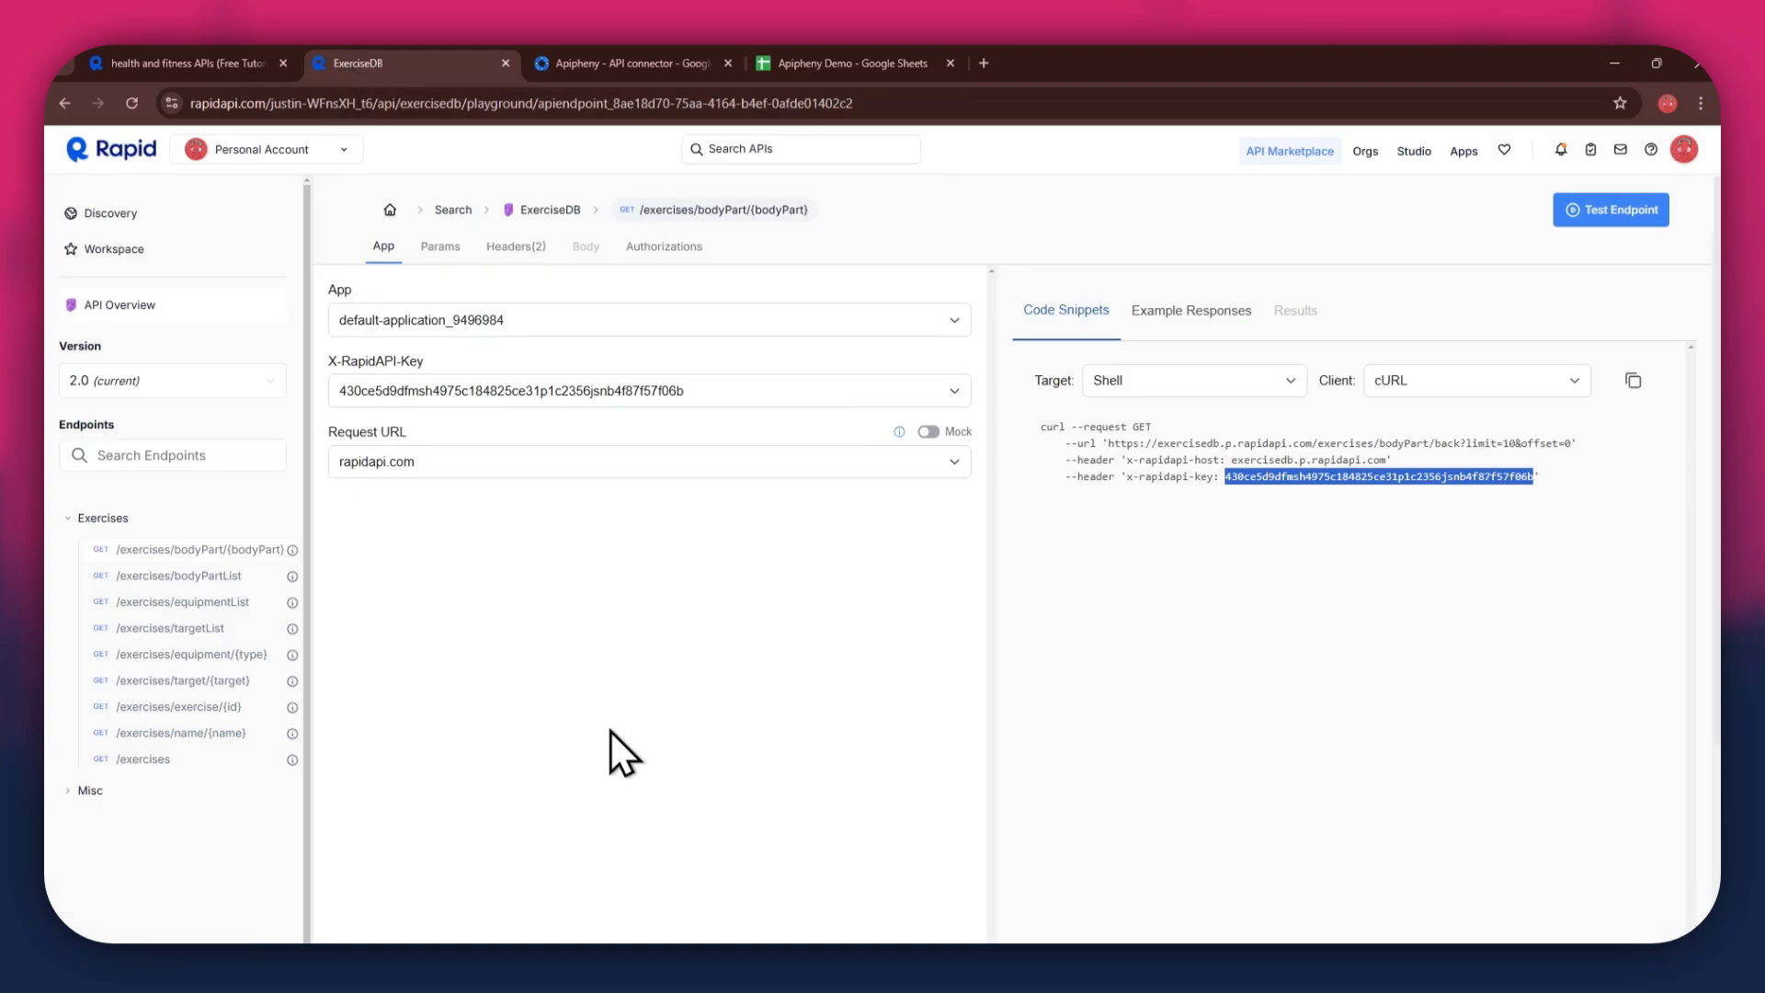
left_click(567, 582)
left_click(430, 248)
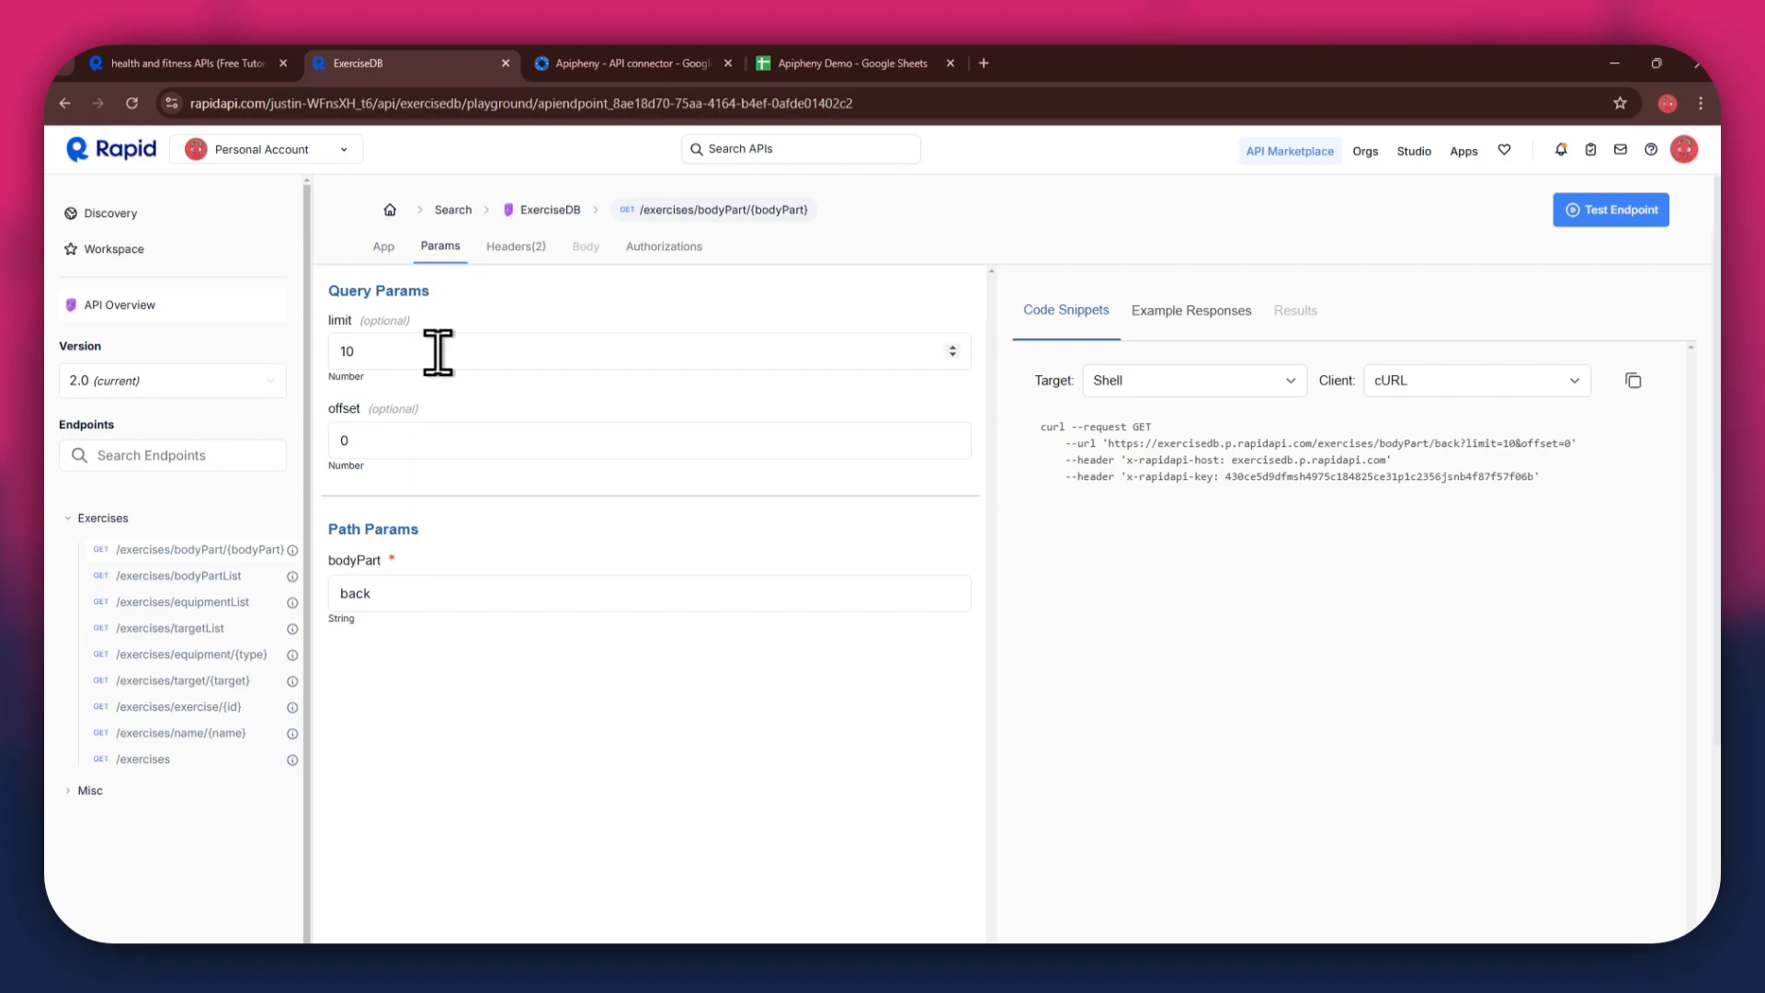
double_click(440, 582)
type("chest")
- Copy the updated chest request URL from the snippet into the API URL Path field and run the request into the sheet
left_click_drag(1107, 443, 1577, 444)
key("ctrl+c")
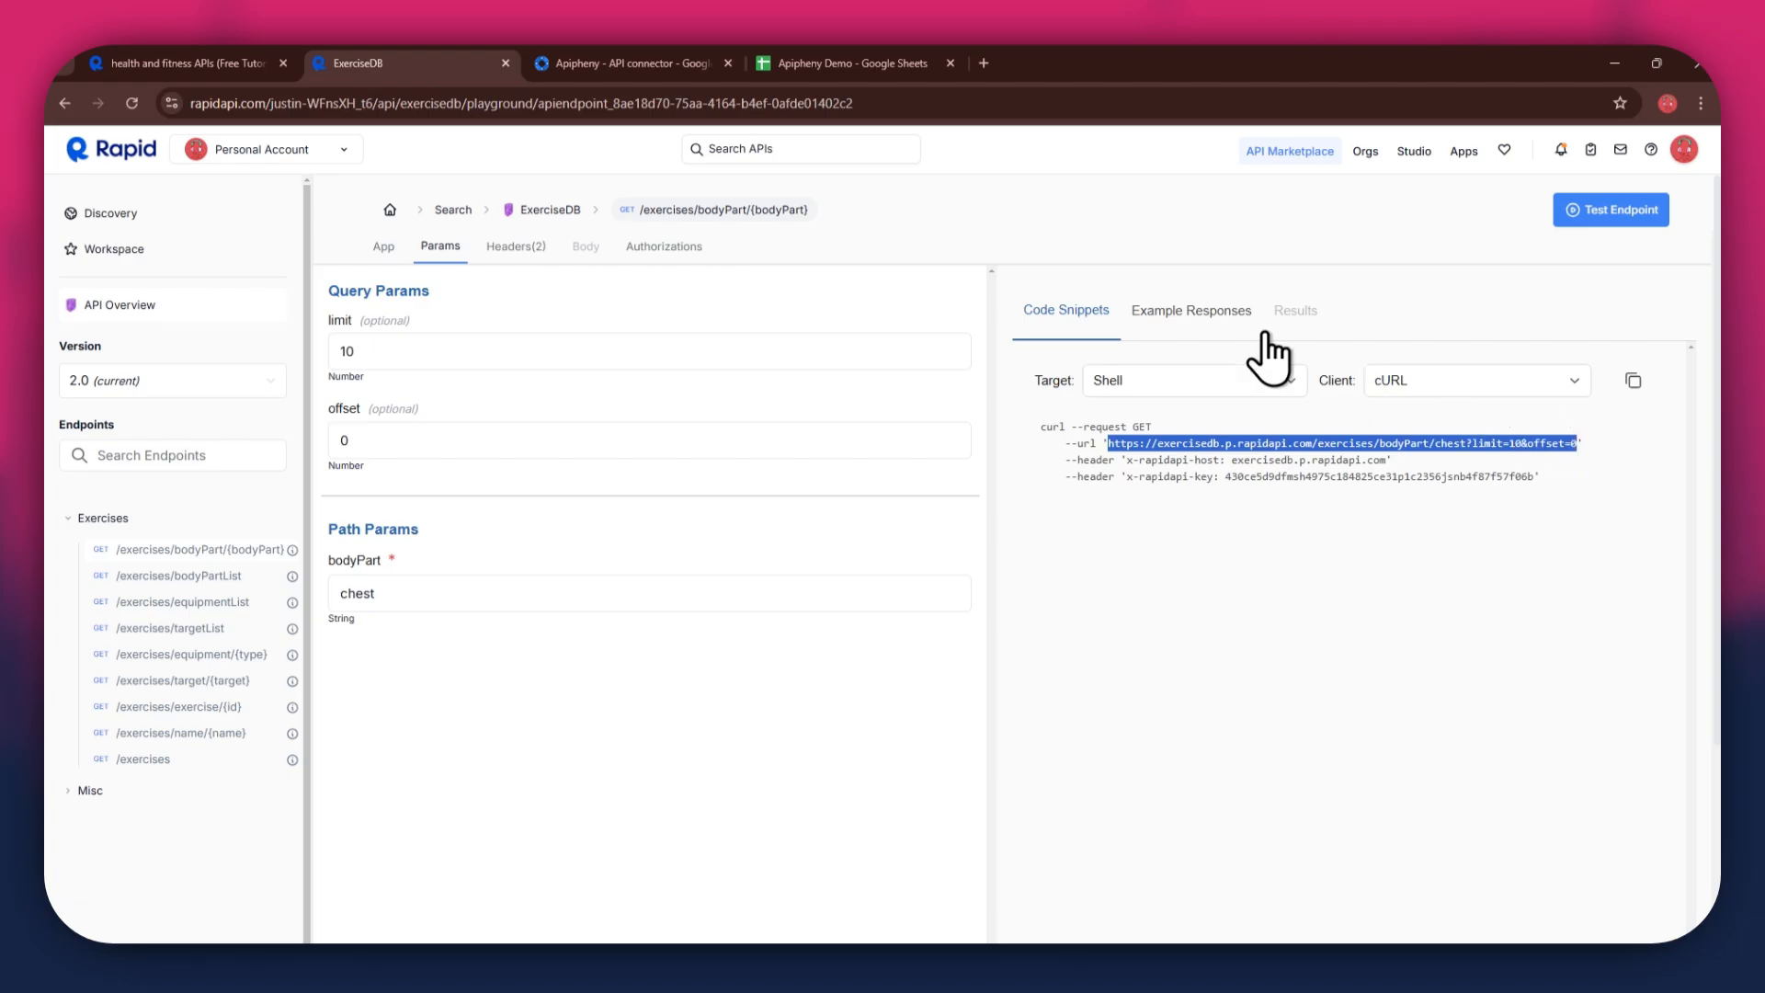
left_click(845, 66)
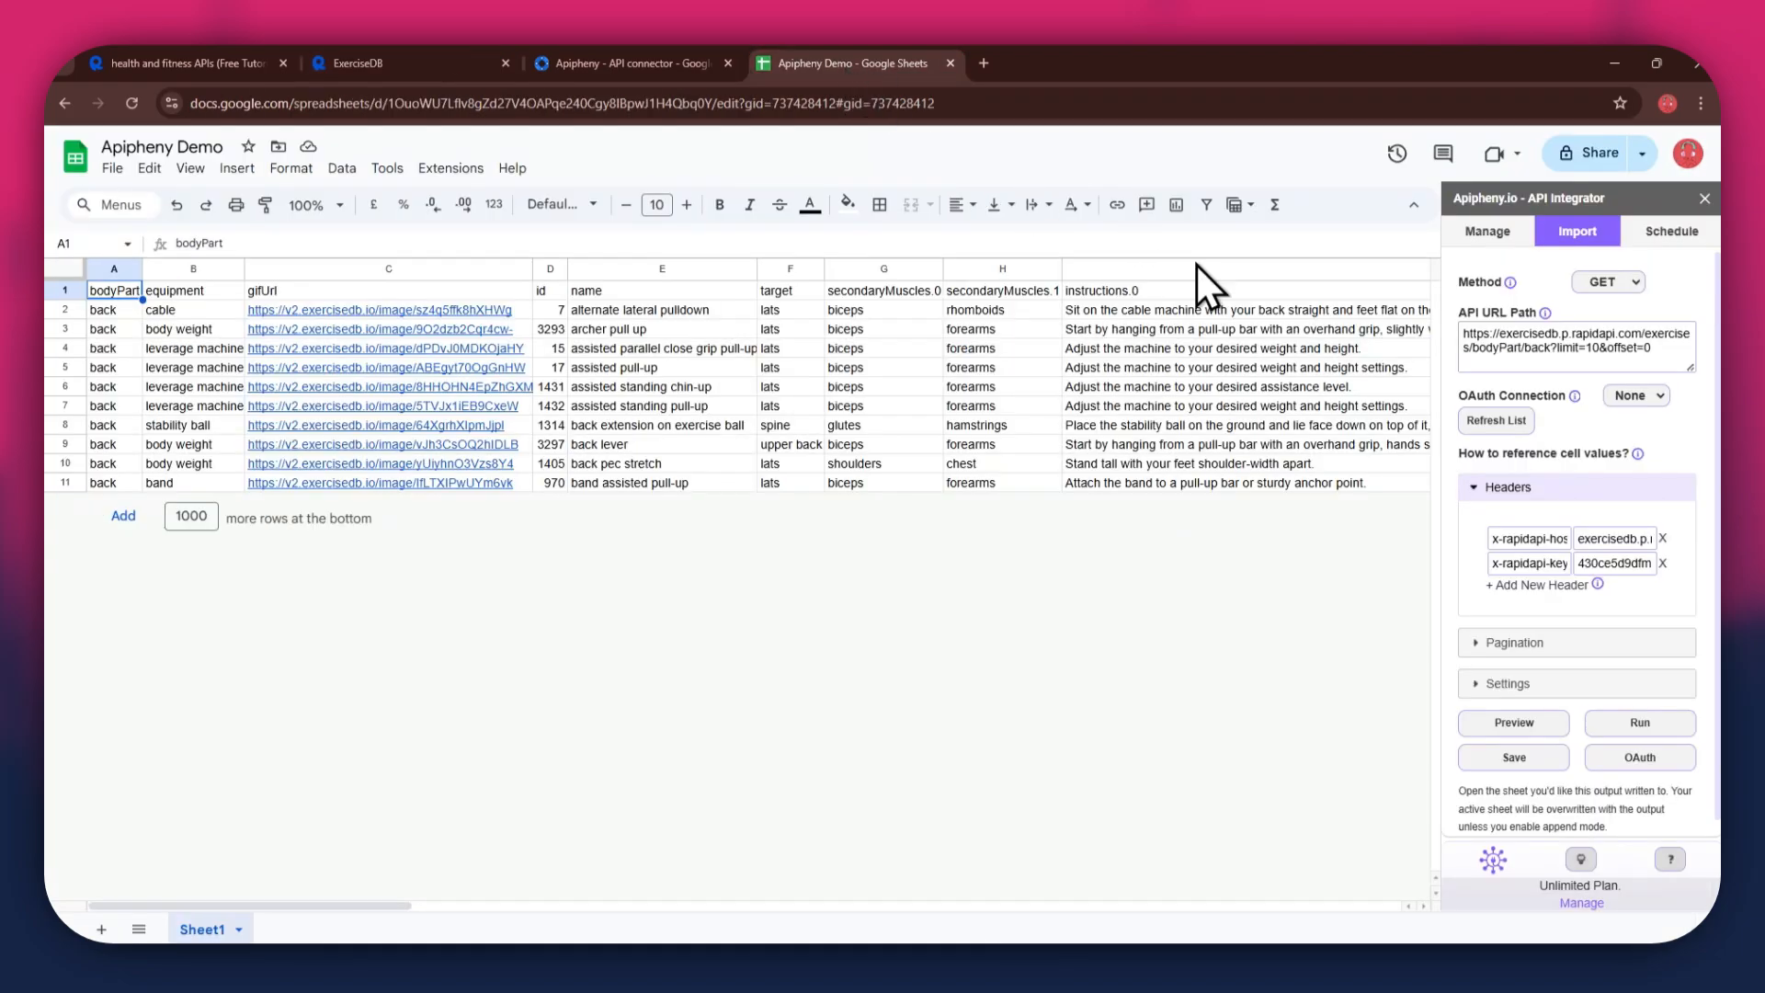
left_click(1682, 347)
key("ctrl+a")
key("ctrl+v")
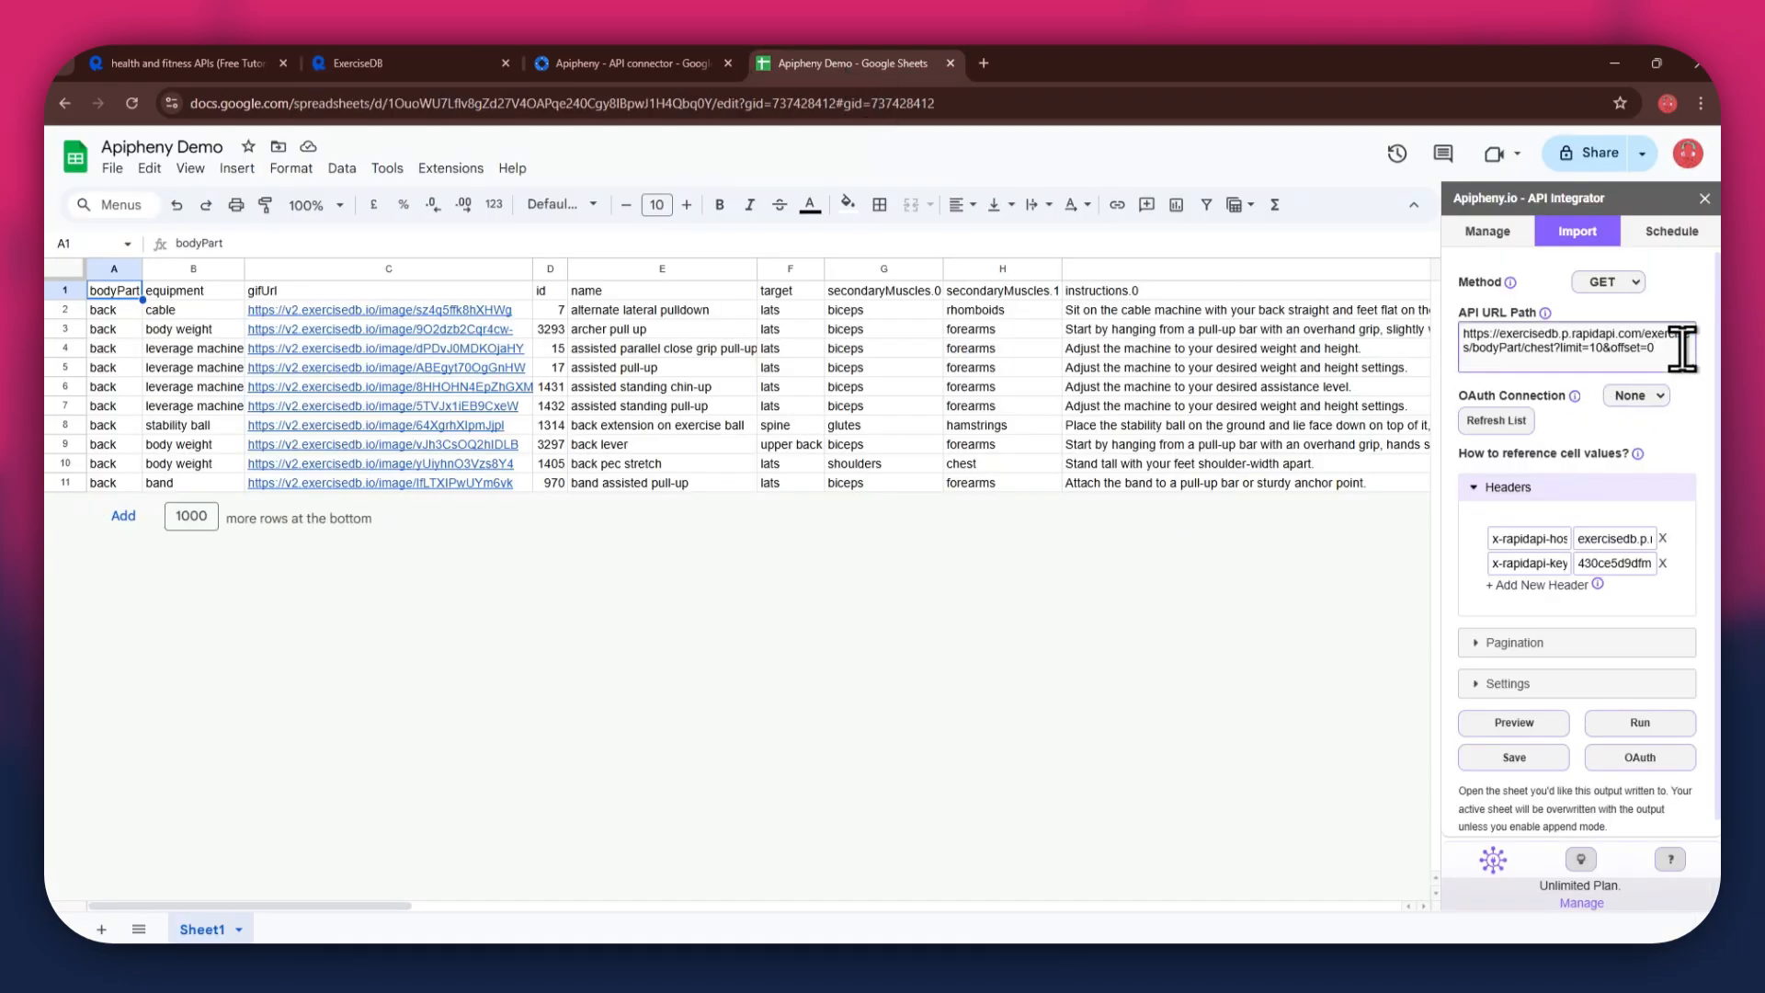
left_click(1641, 724)
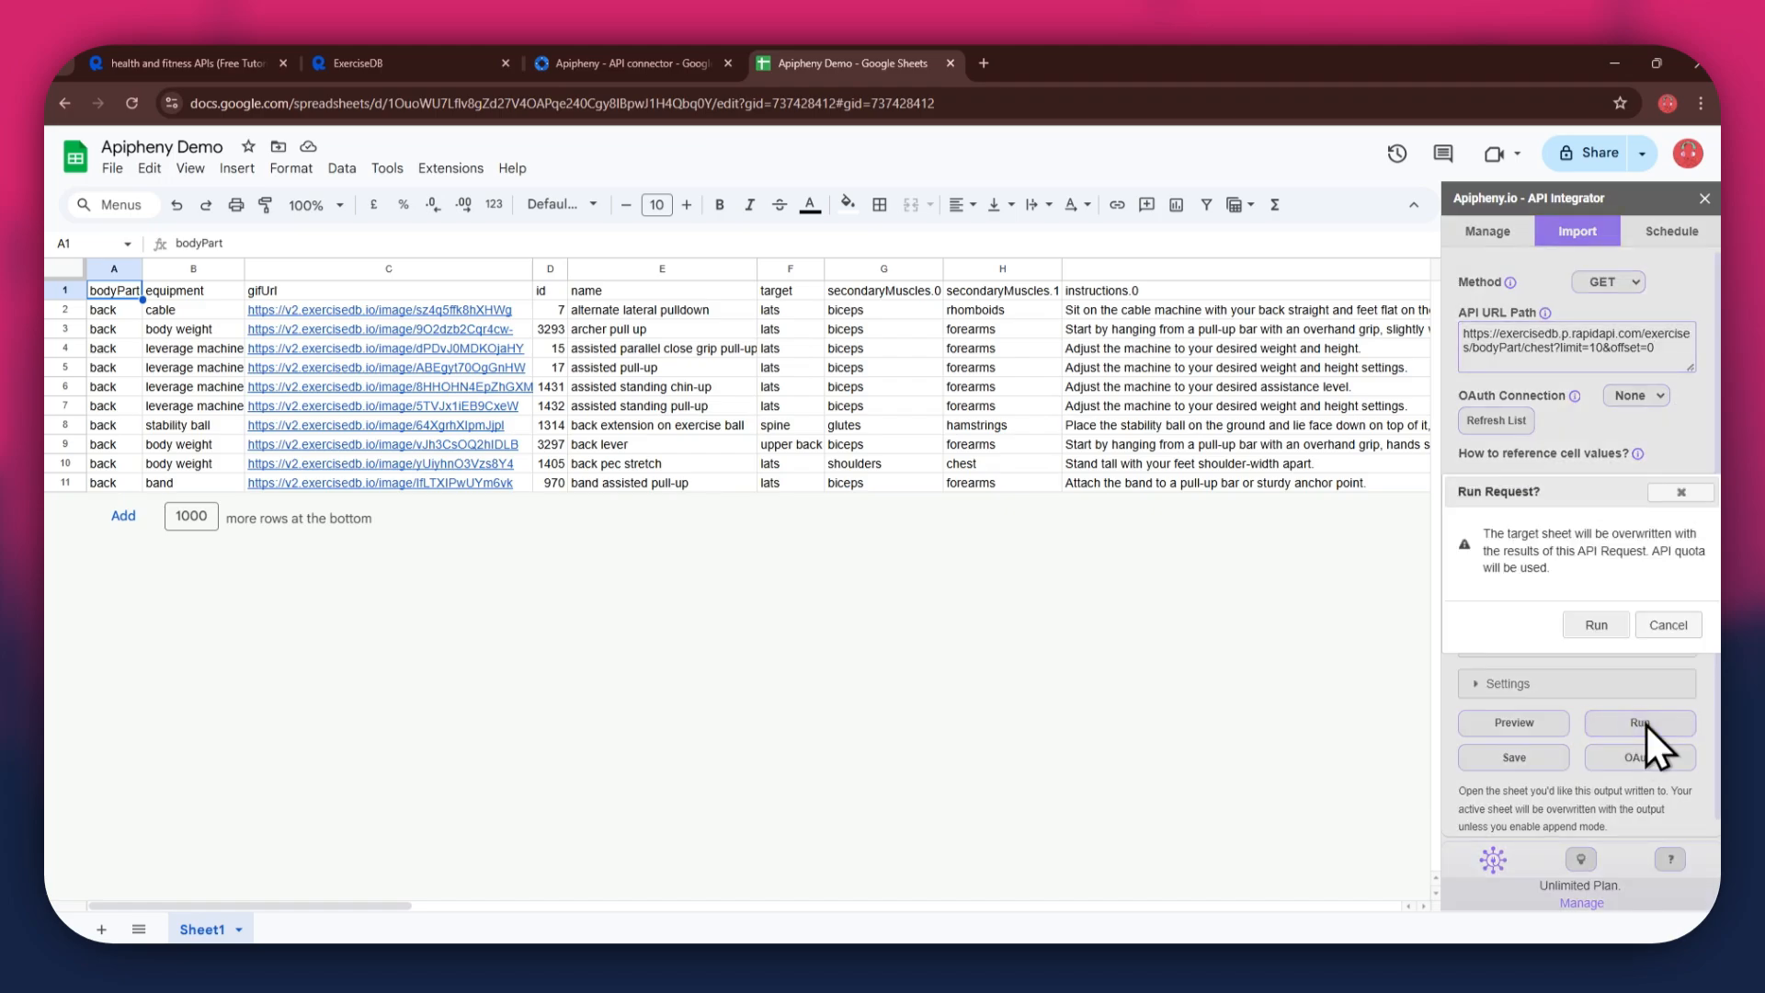
left_click(1596, 625)
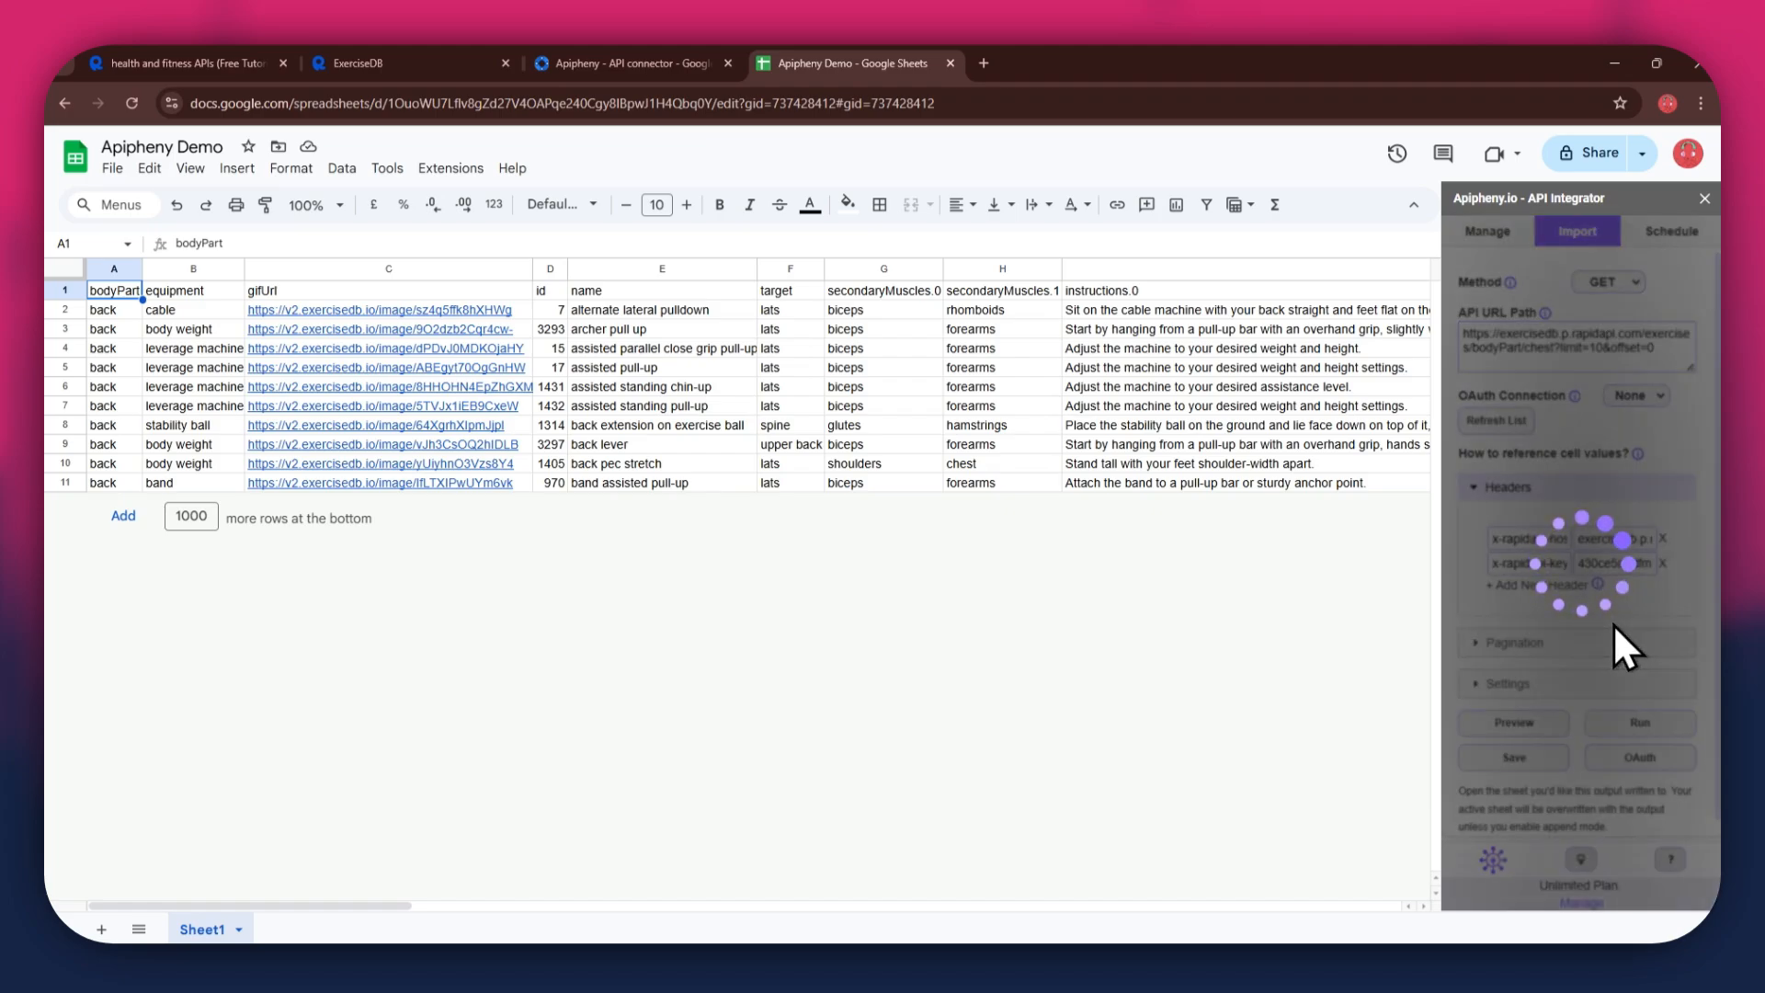